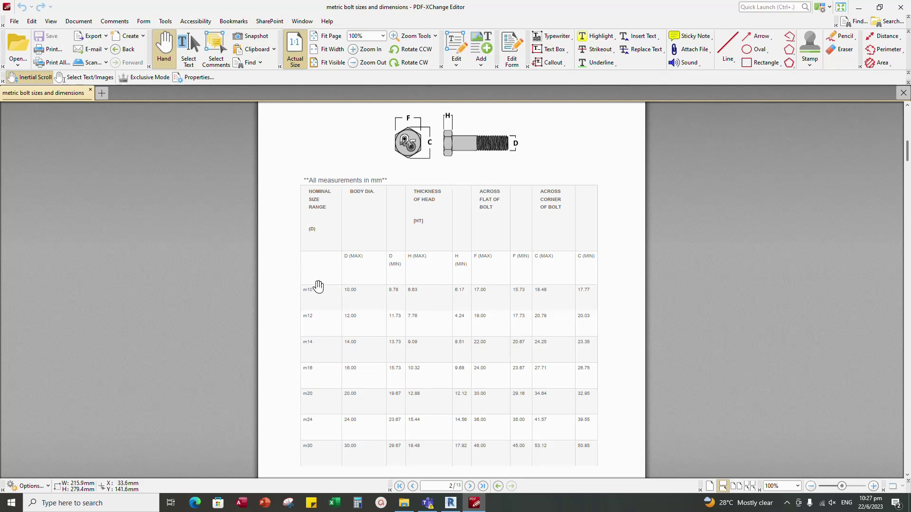
Switch to Revit and create a new family from the Metric Generic Model template
left_click(452, 506)
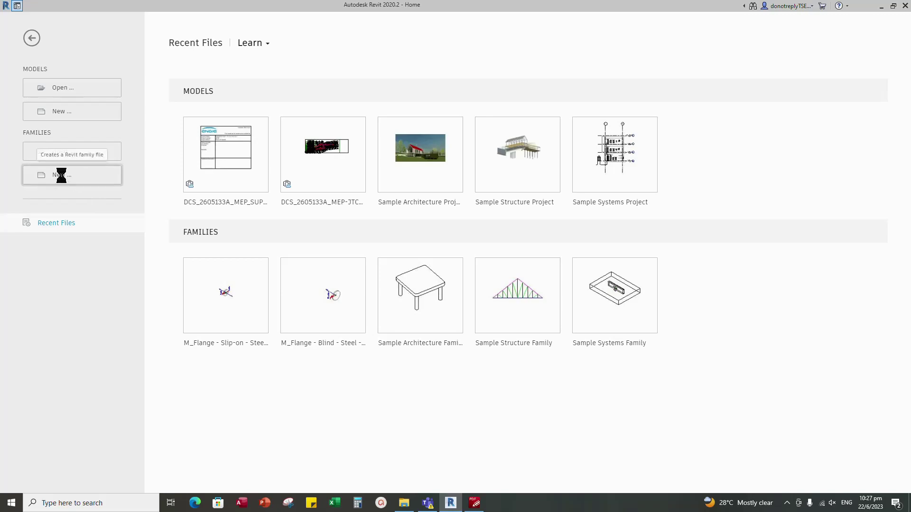
scroll(449, 265, "down", 8)
left_click(386, 253)
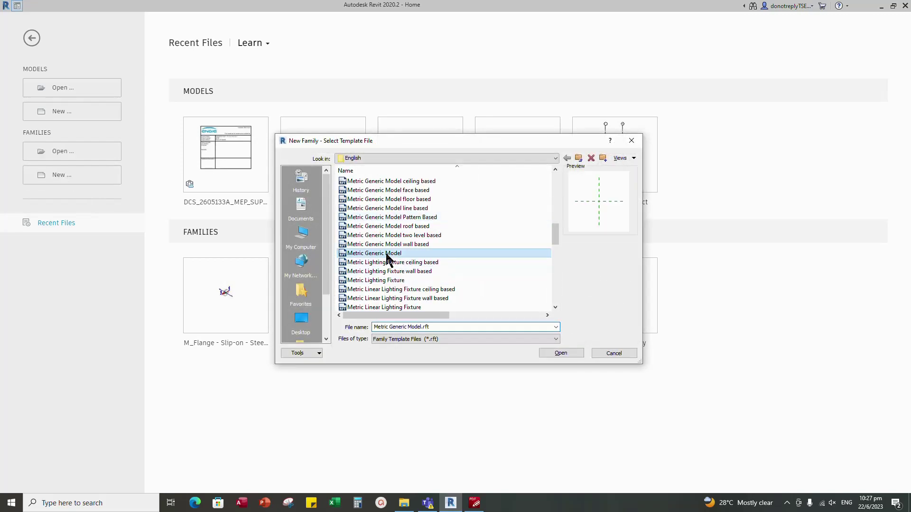
left_click(558, 353)
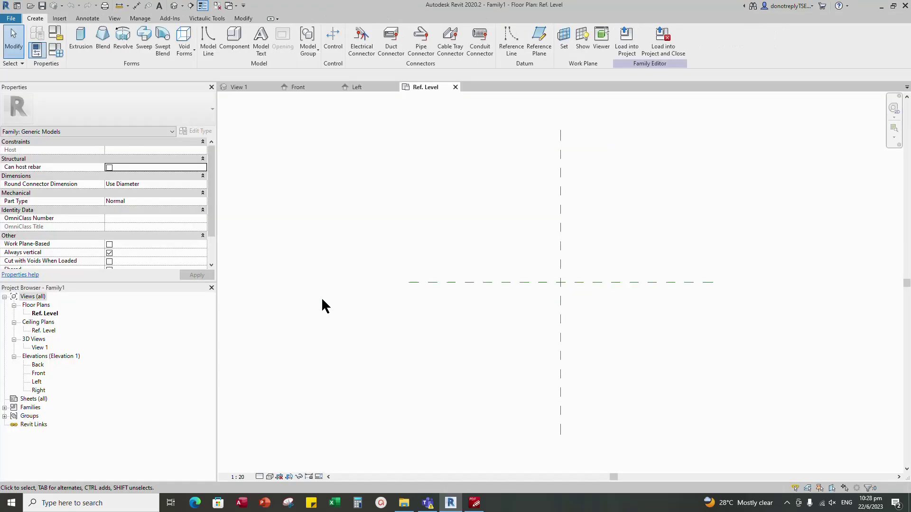
Add a length instance parameter named "Thnk of head", grouped under Dimensions, to the family types
left_click(61, 55)
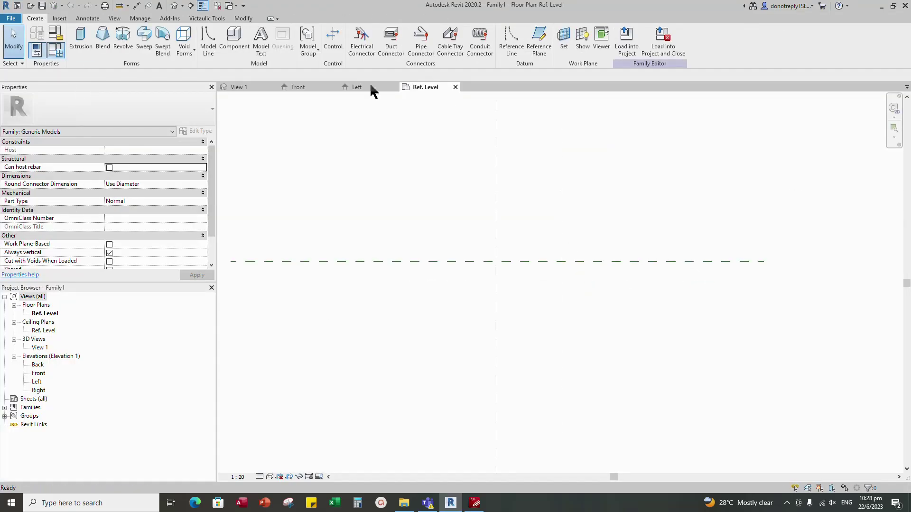
left_click_drag(216, 117, 474, 64)
left_click(287, 292)
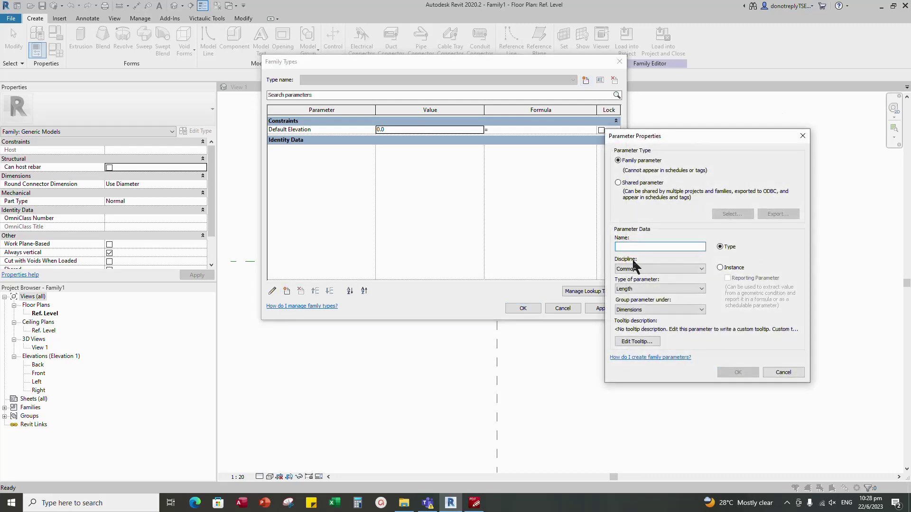
type("Thnk of head")
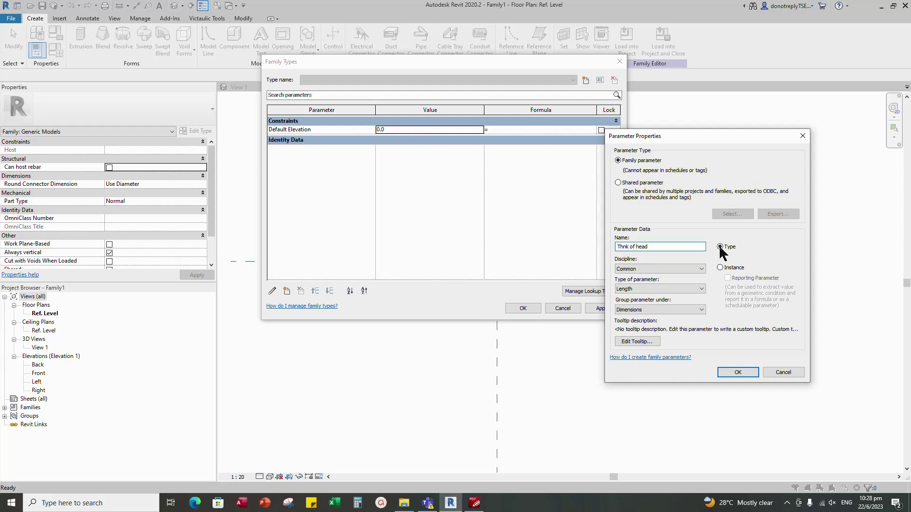
left_click(721, 268)
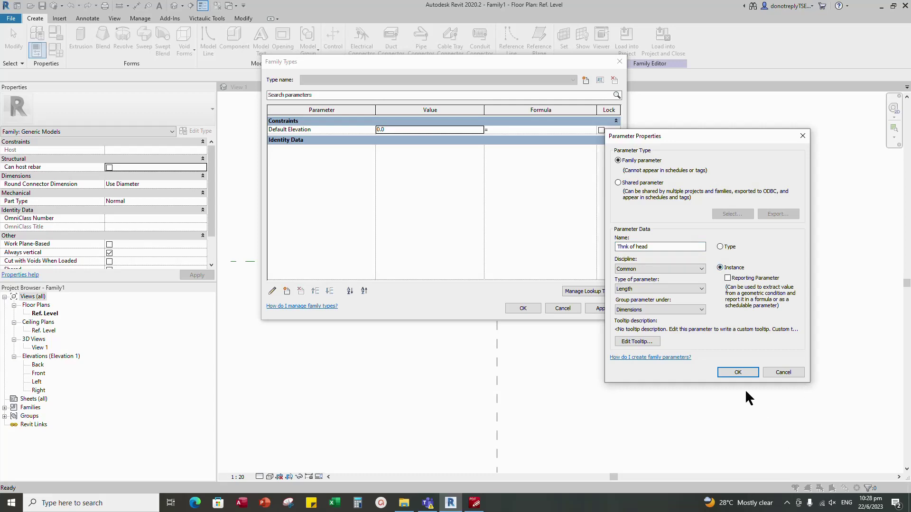
left_click(735, 373)
Add a length instance parameter named "Across flat" under Dimensions
left_click(286, 290)
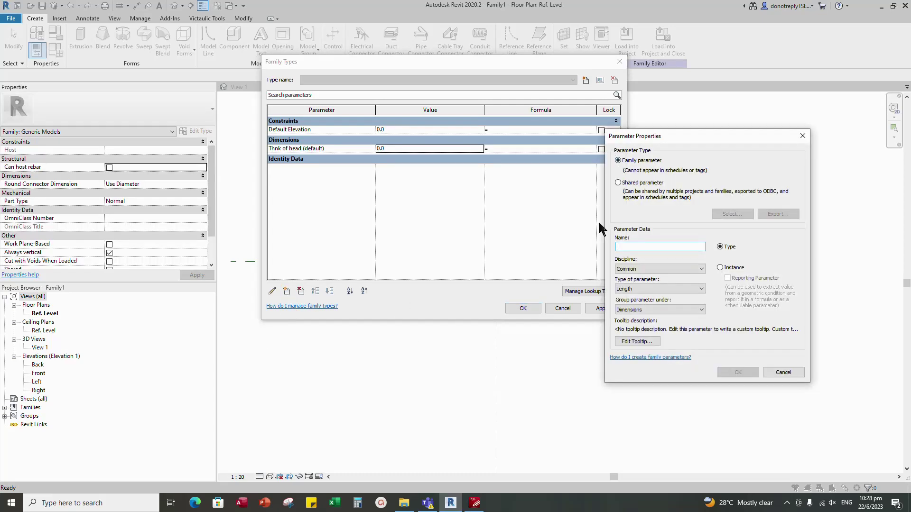
type("Across flat")
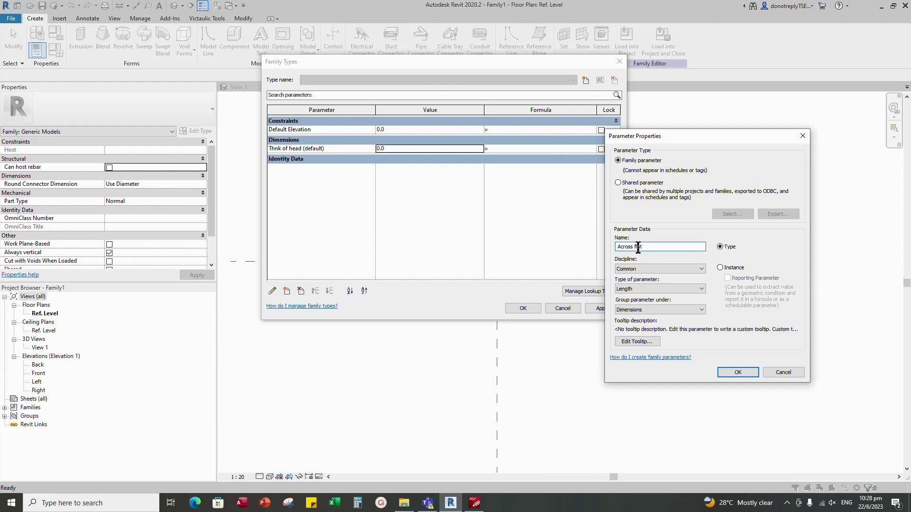
left_click(720, 267)
left_click(736, 373)
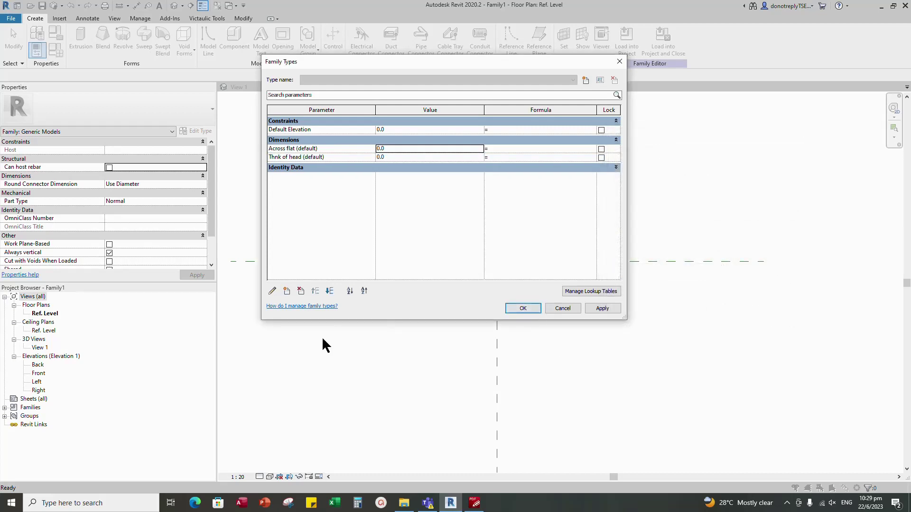
Add a length instance parameter named "Hole Radius" under Dimensions
left_click(287, 290)
type("H")
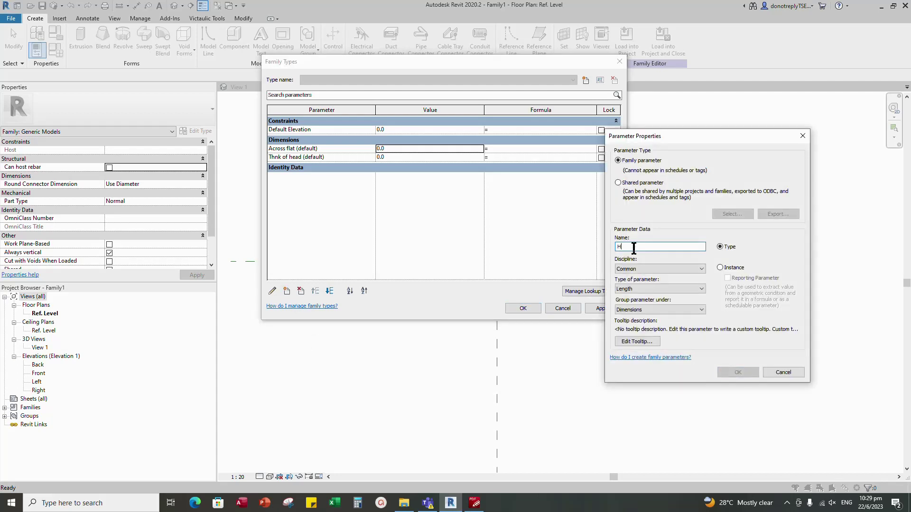
type("ole Radius")
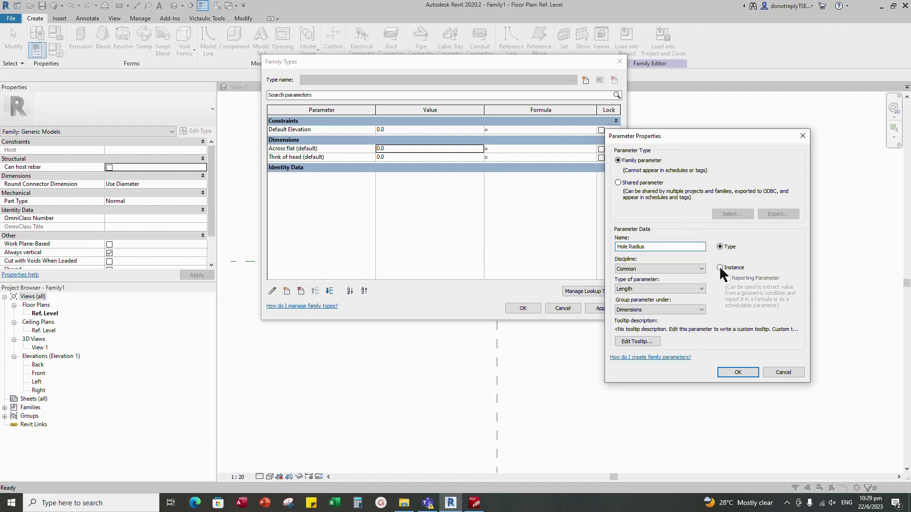
left_click(720, 267)
left_click(737, 373)
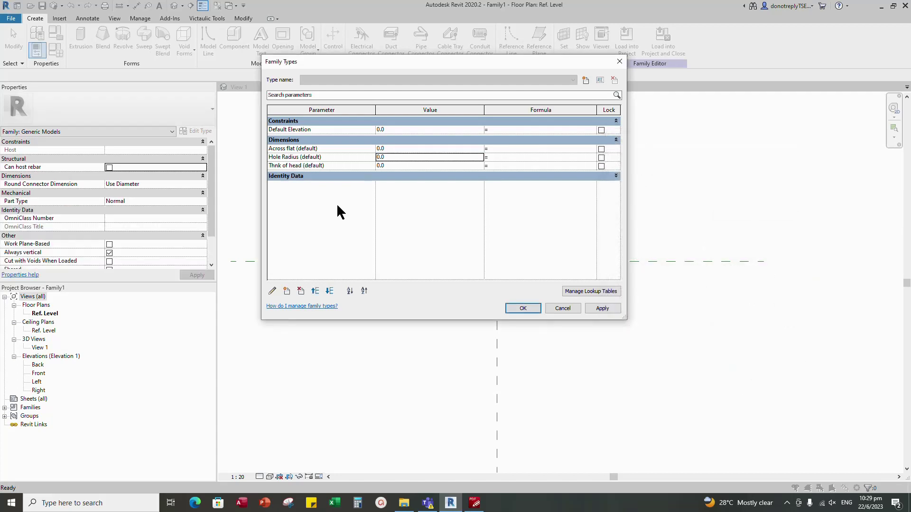
Set Across flat to 17, Hole Radius to 5 and Thnk of head to 6.6, and create family type M10 with these values
left_click(387, 151)
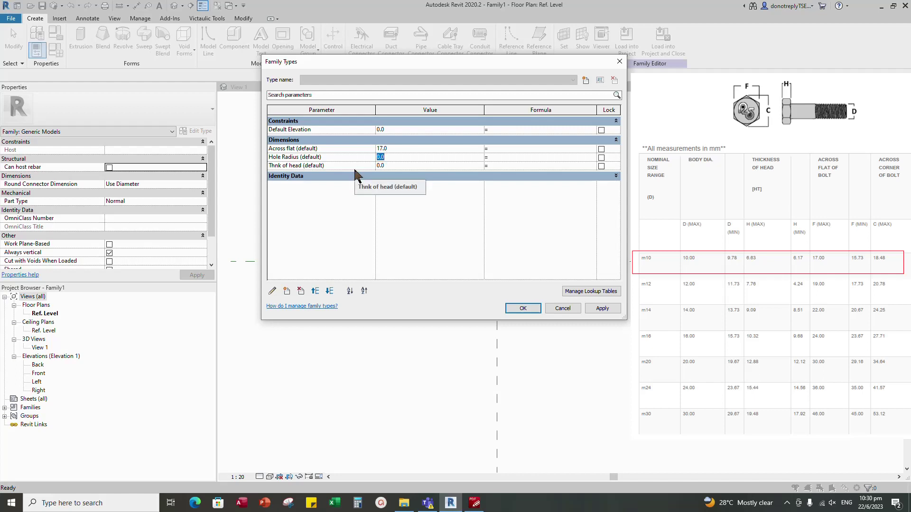
key("Tab")
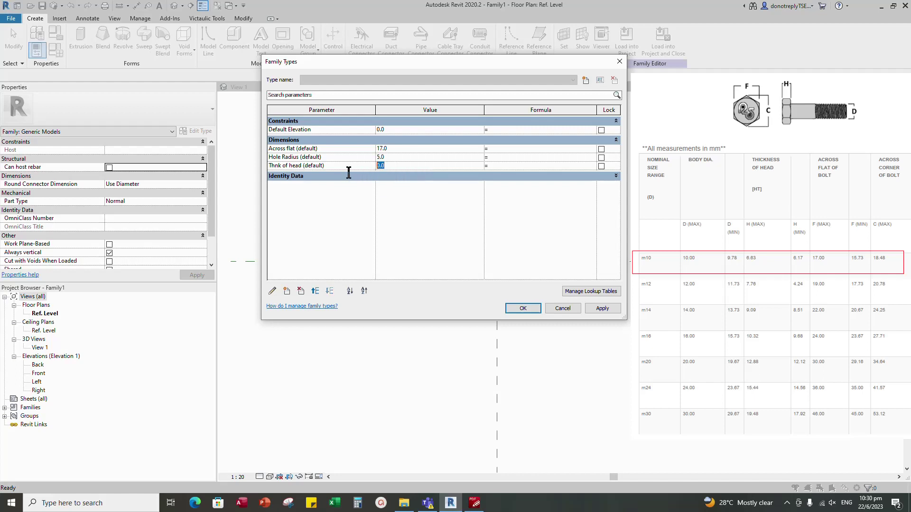
left_click(585, 80)
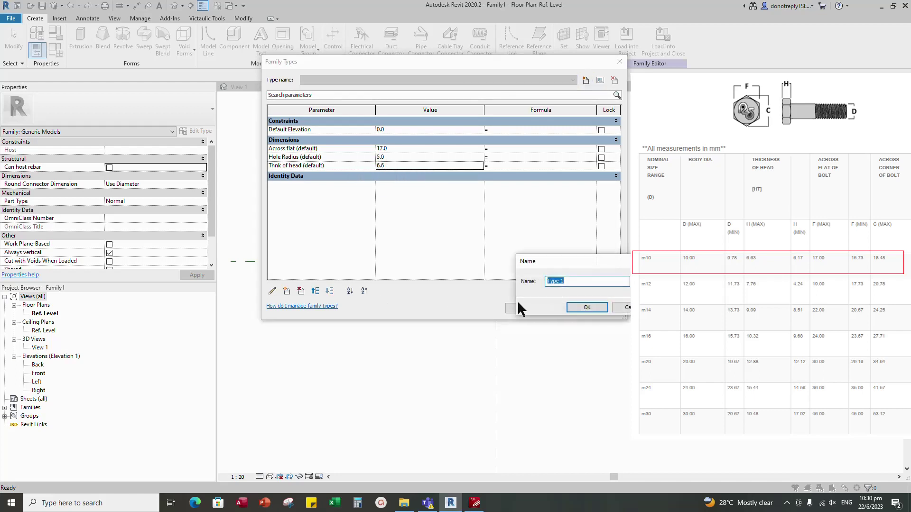
type("M10")
left_click(586, 307)
Create family type M12 with Across flat 19, Hole Radius 6 and Thnk of head 7.8
left_click(585, 80)
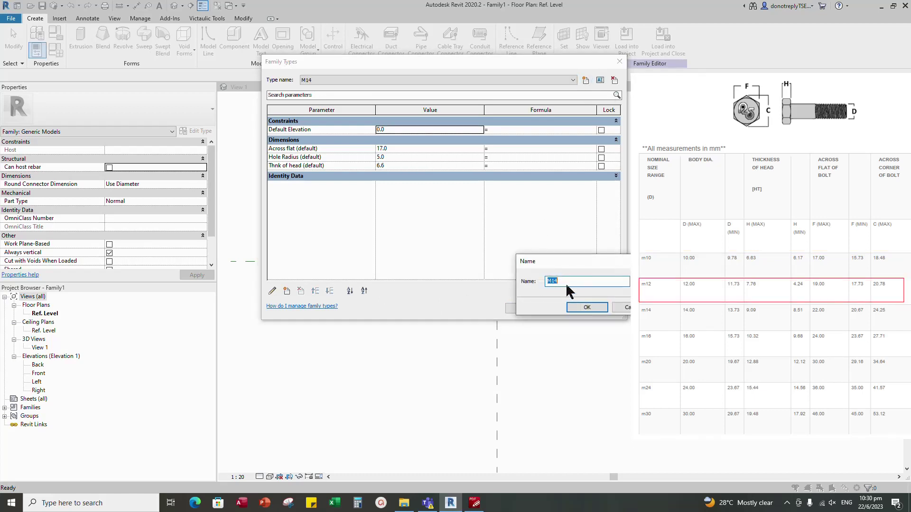
type("M12")
left_click(602, 308)
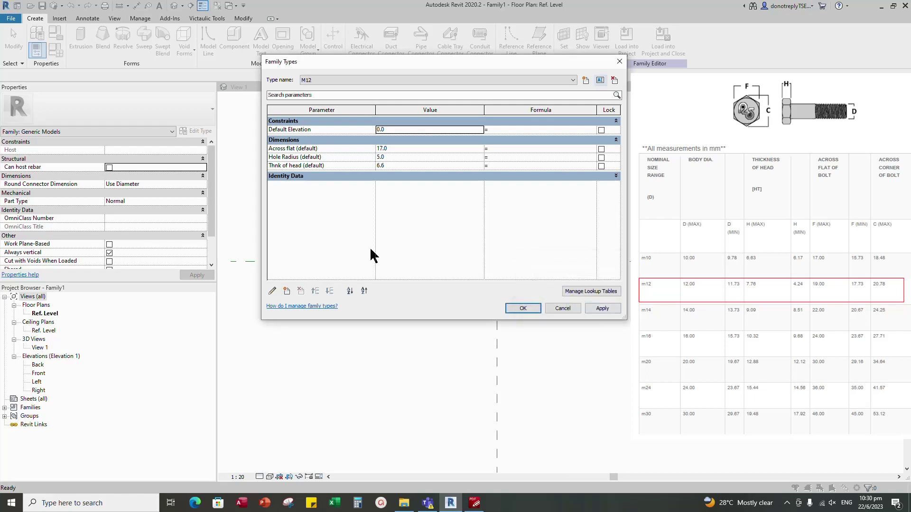
key("Tab")
type("19")
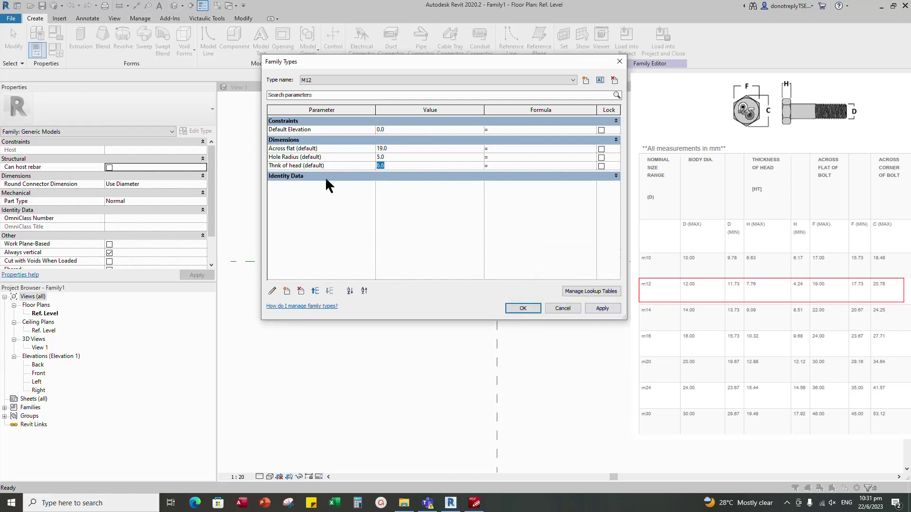
key("Tab")
type("6")
left_click(600, 308)
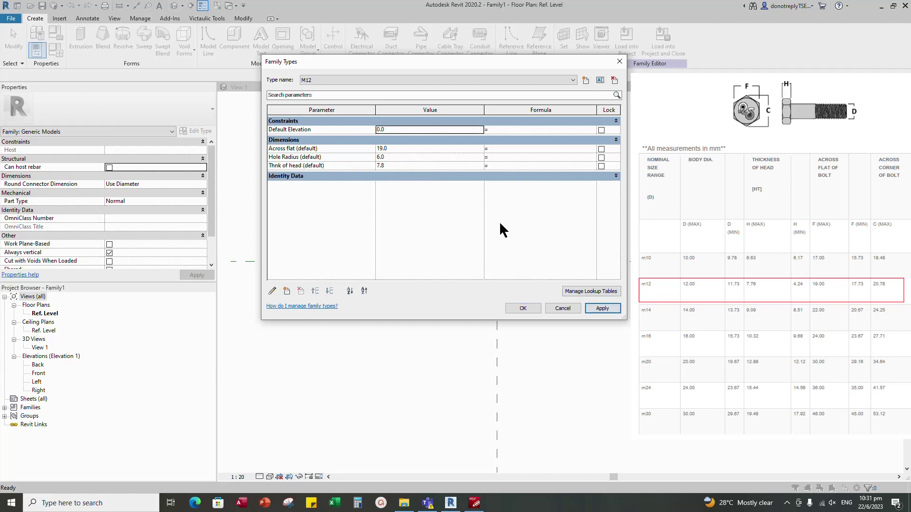
Create family type M14 with Across flat 22, Hole Radius 7 and Thnk of head 9.09, and accept the family types
left_click(585, 80)
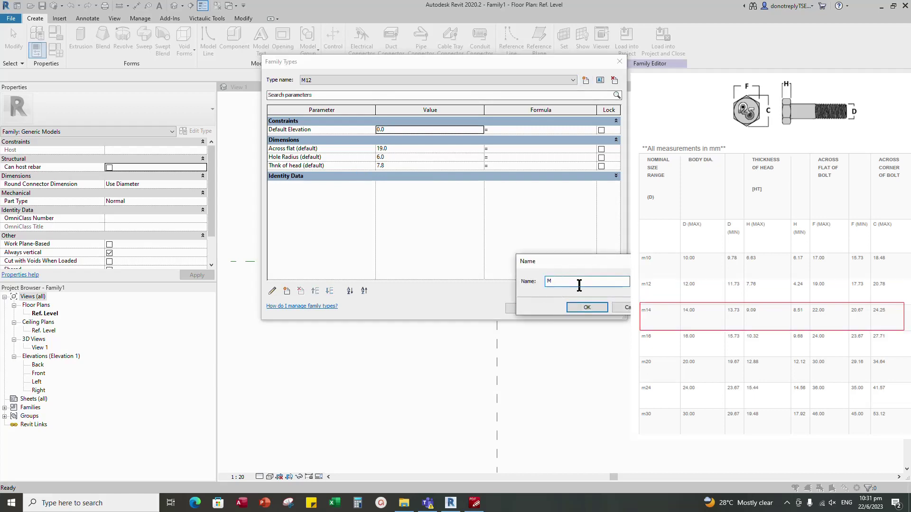
type("M14")
left_click(586, 308)
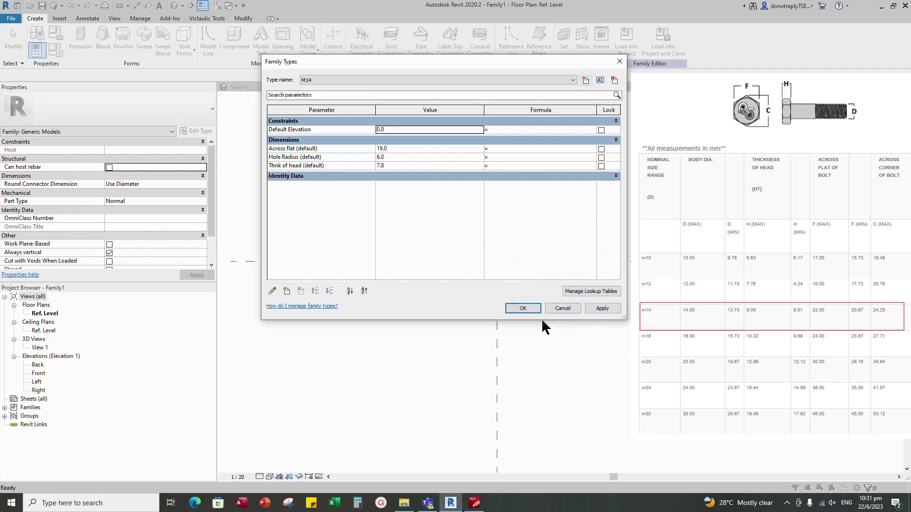
left_click(390, 166)
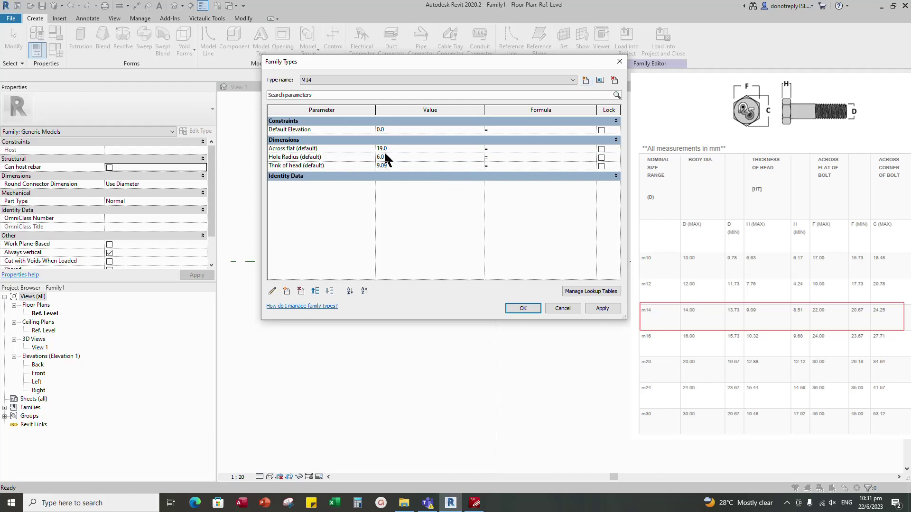
left_click_drag(400, 149, 316, 173)
key("Down")
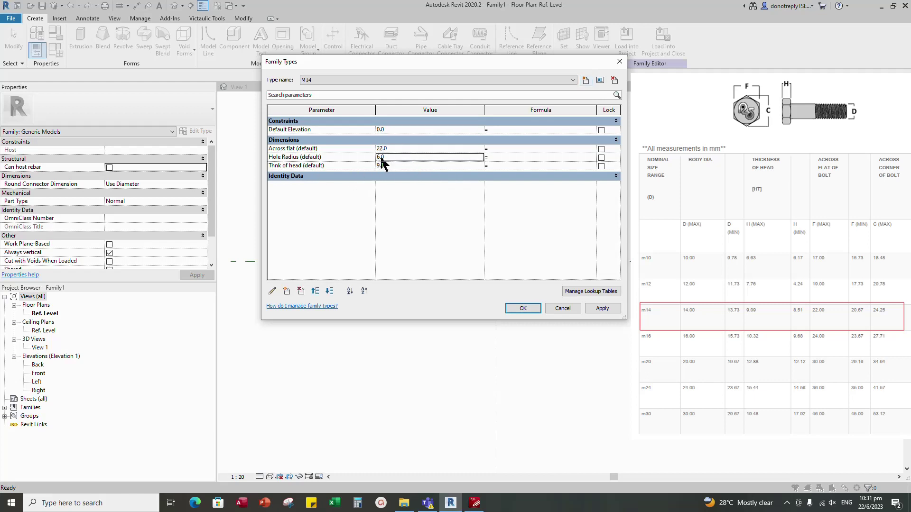
type("7")
left_click(601, 309)
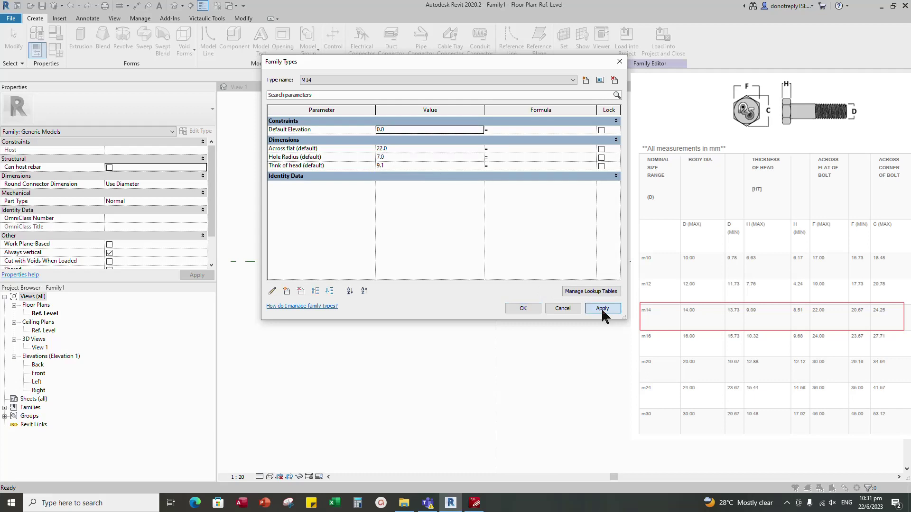
left_click(523, 309)
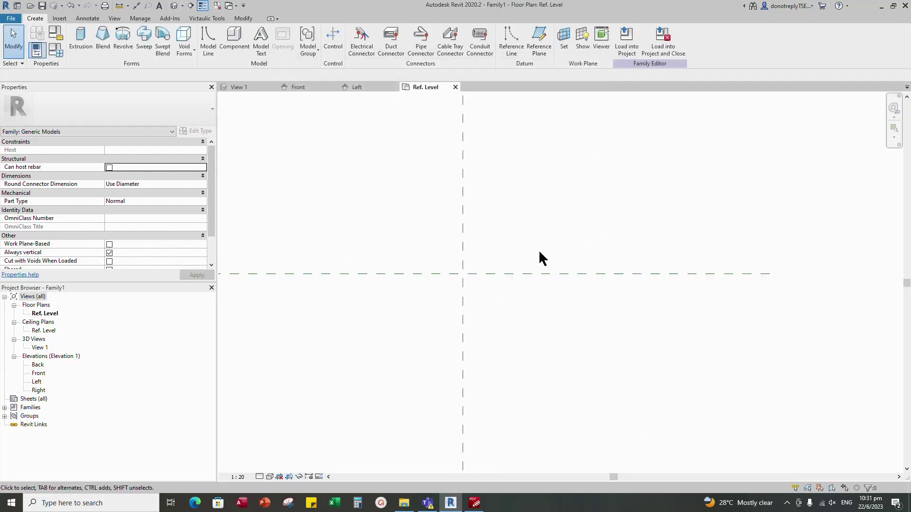
Start an extrusion and sketch a six-sided inscribed polygon centred on the intersection of the two reference planes
left_click(80, 39)
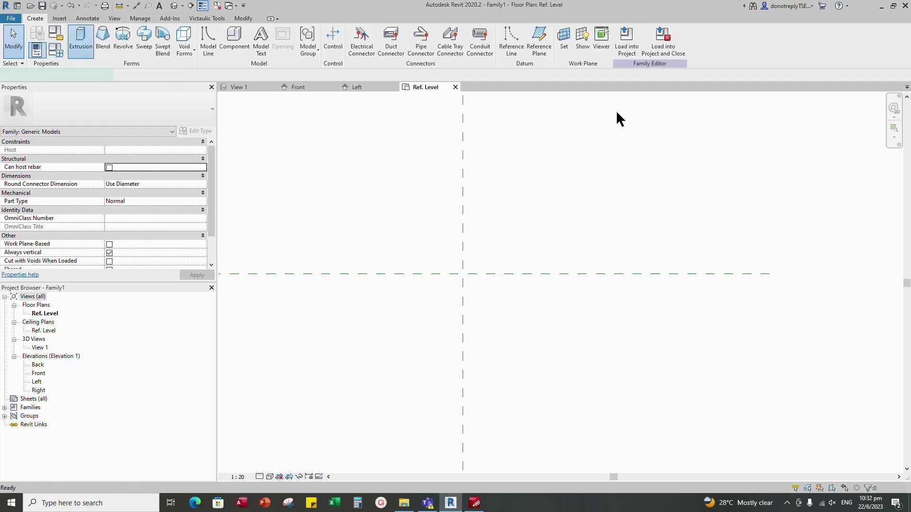
left_click(366, 32)
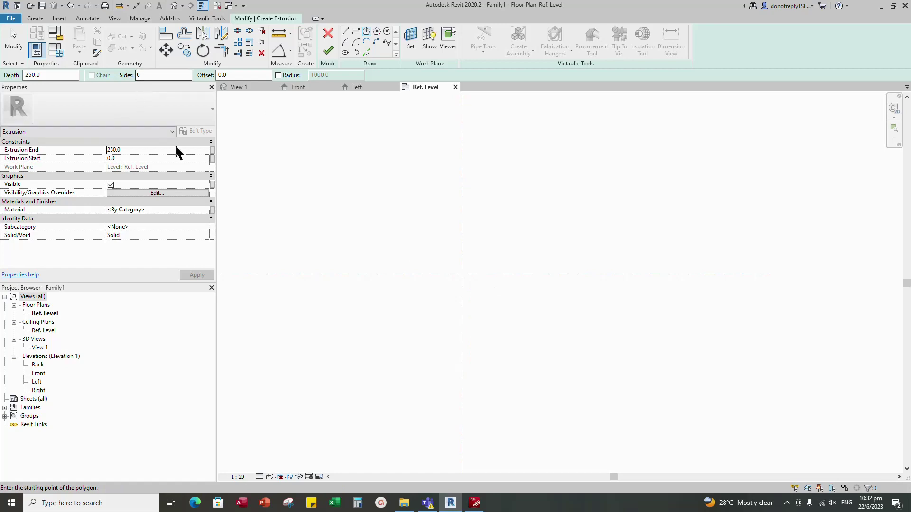
left_click(462, 274)
scroll(470, 280, "up", 3)
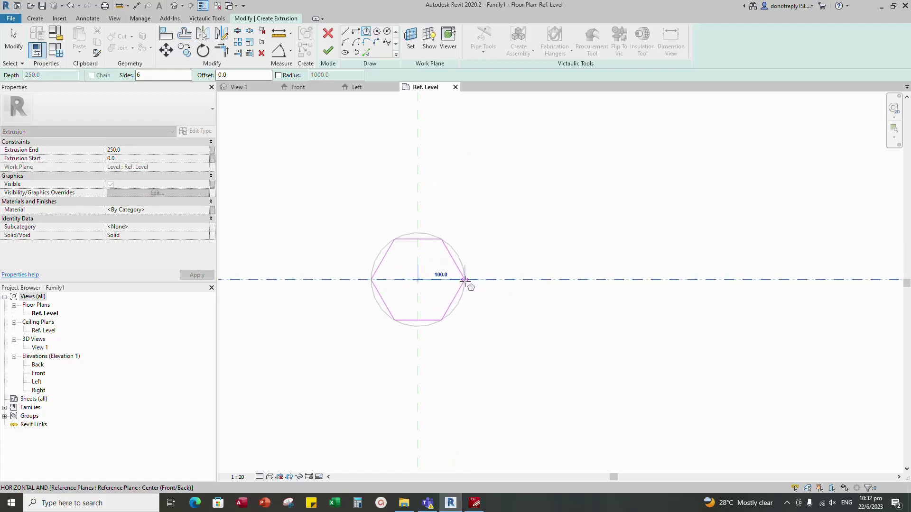
left_click(442, 280)
scroll(460, 284, "down", 1)
Make M10 the current family type
left_click(56, 51)
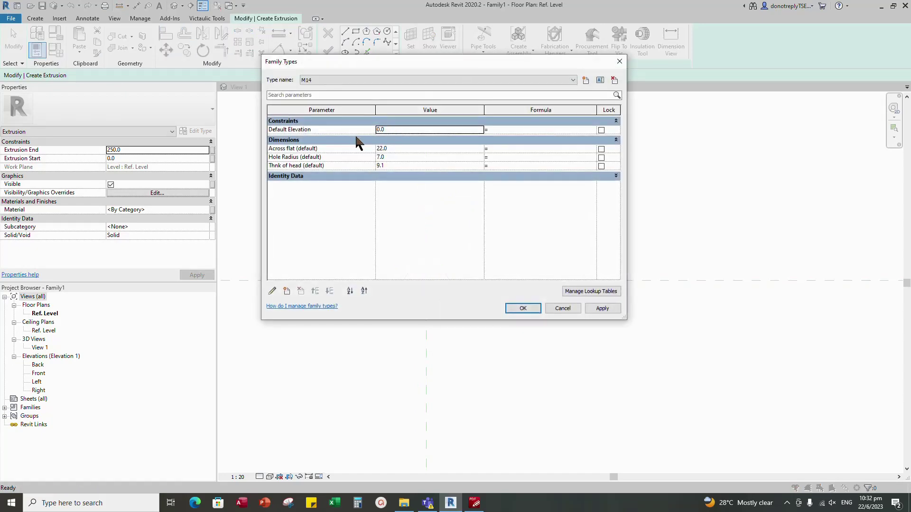
left_click(346, 80)
left_click(336, 92)
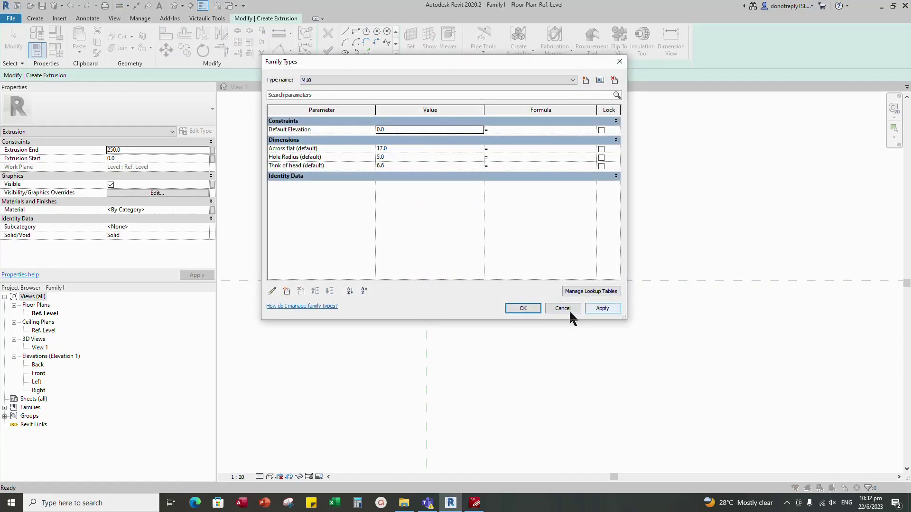
left_click(524, 310)
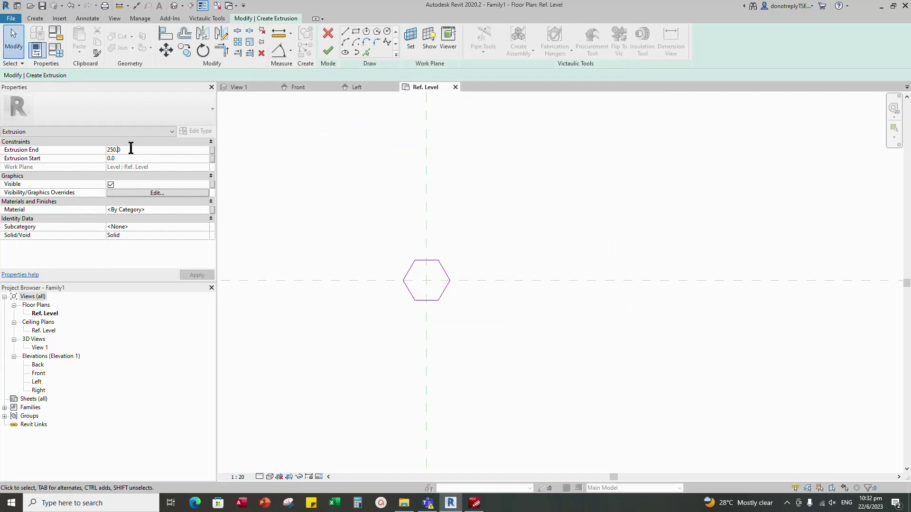
Set the hexagon's Extrusion End to 6.63 and associate it with the Thnk of head parameter
type("6.63")
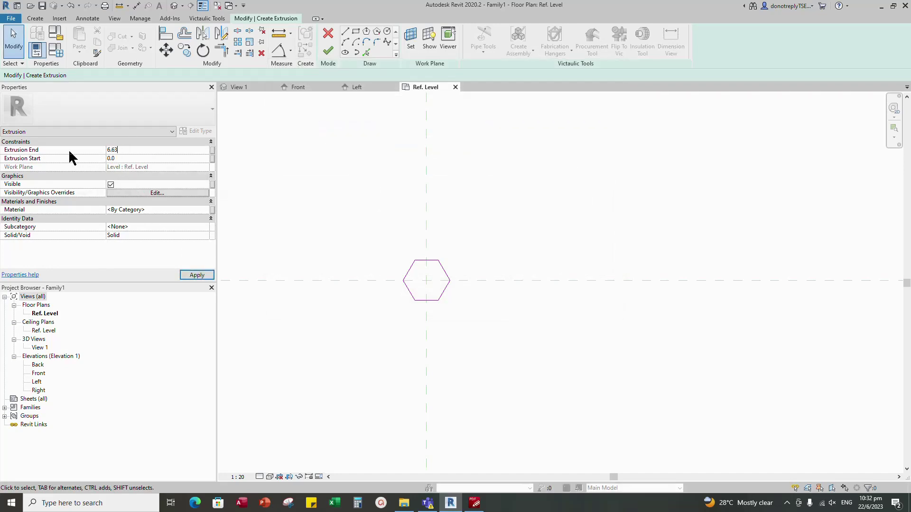
left_click(212, 150)
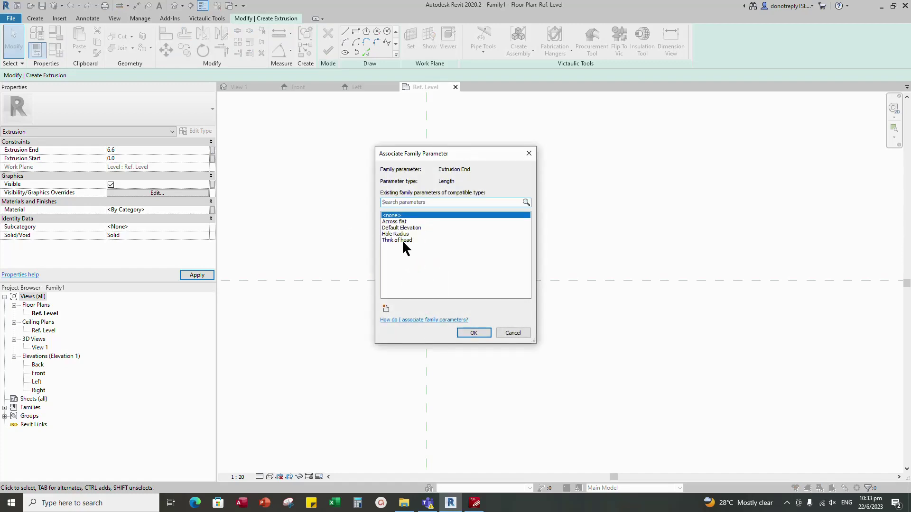
left_click(402, 240)
left_click(472, 335)
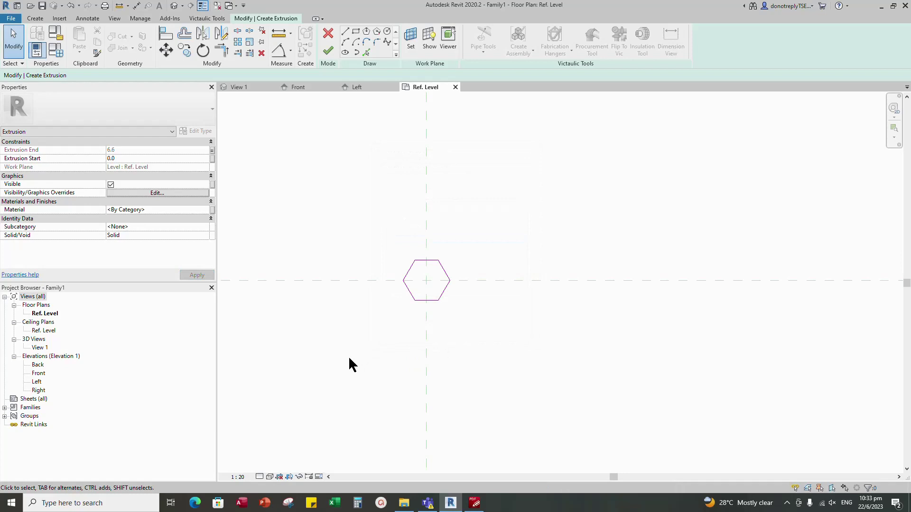
Place an aligned dimension from the hexagon's top flat through the horizontal reference plane to its bottom flat and make the segments equal
left_click(291, 55)
left_click(316, 68)
scroll(399, 292, "up", 2)
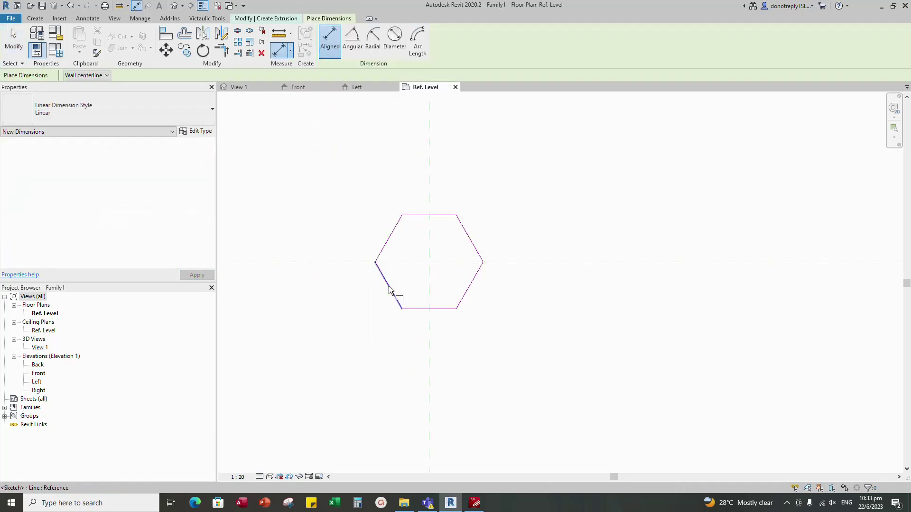
left_click(419, 216)
left_click(337, 262)
left_click(413, 309)
scroll(555, 251, "down", 4)
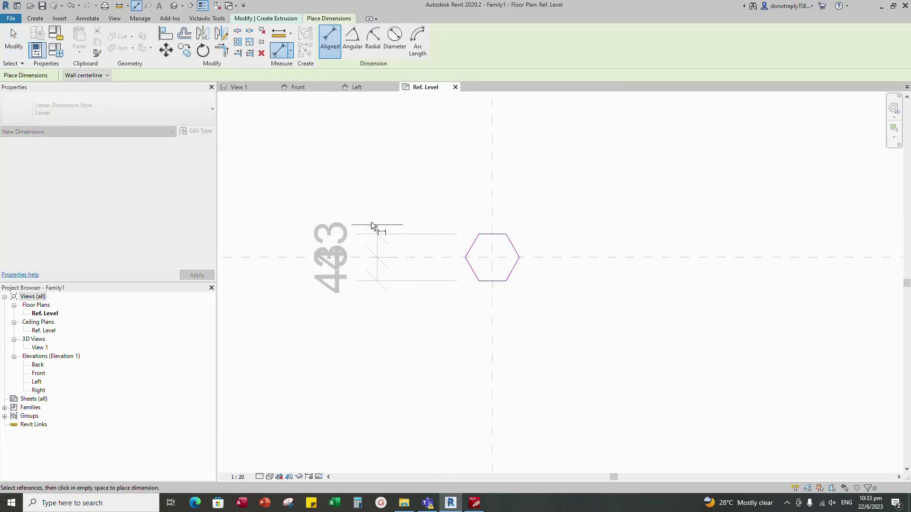
left_click(371, 222)
scroll(697, 229, "down", 1)
scroll(589, 252, "down", 2)
left_click(554, 252)
Add an overall aligned dimension between the hexagon's top and bottom flats, outside the equality dimension
scroll(554, 265, "up", 5)
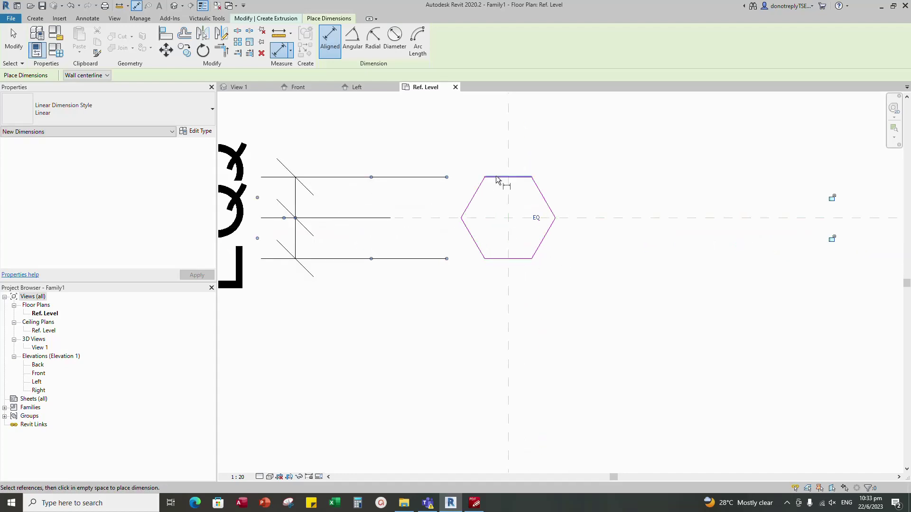
left_click(495, 178)
scroll(569, 256, "down", 2)
key("Escape")
scroll(513, 244, "up", 1)
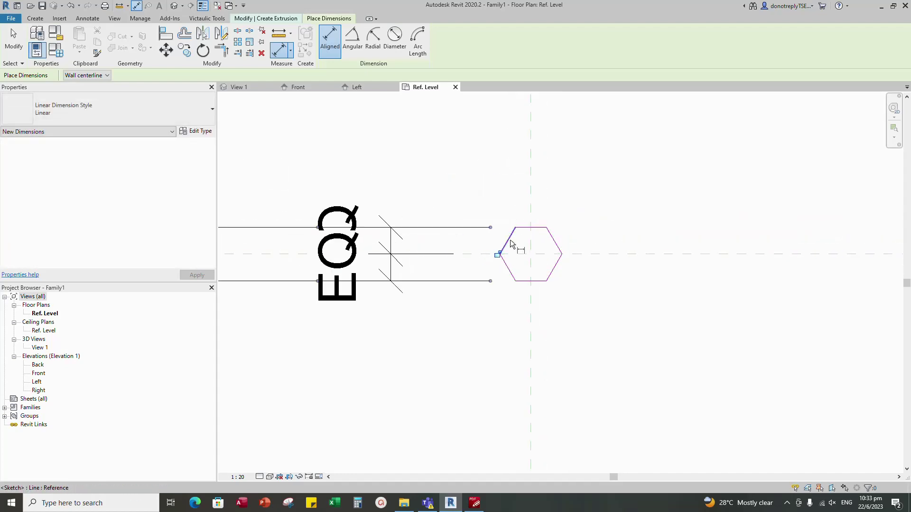
Dimension the upper-left and lower-right sides of the hexagon through the centre intersection and make the two segments equal
left_click(509, 241)
left_click(530, 254)
left_click(554, 265)
scroll(563, 257, "down", 1)
left_click(636, 154)
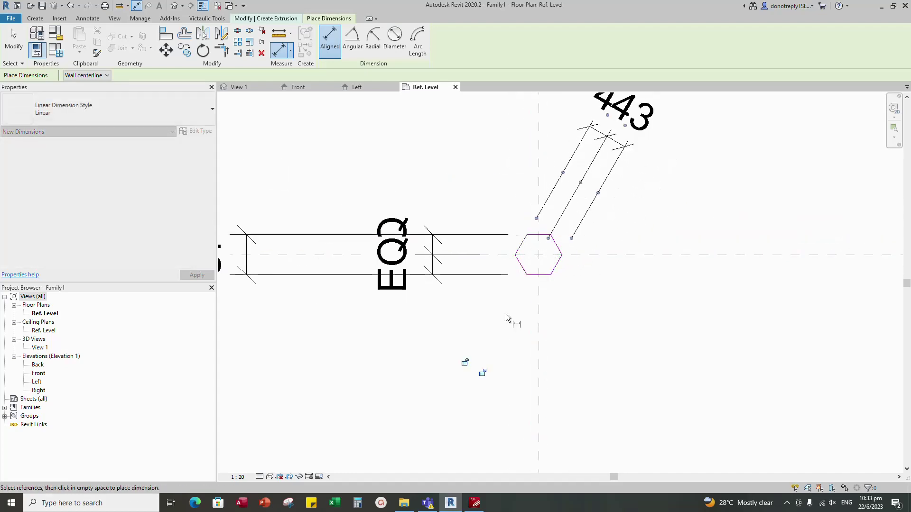
scroll(506, 314, "down", 2)
left_click(599, 152)
scroll(534, 264, "up", 2)
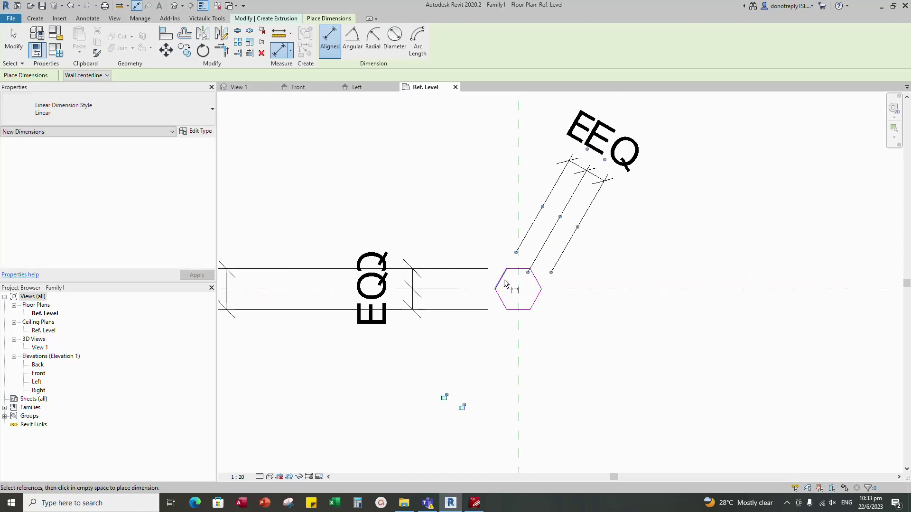
Add an overall aligned dimension between the hexagon's upper-left and lower-right sides
left_click(538, 295)
scroll(504, 306, "down", 2)
left_click(627, 177)
scroll(571, 237, "down", 2)
Dimension the upper-right and lower-left sides of the hexagon through the centre intersection and make the two segments equal
scroll(546, 274, "up", 4)
left_click(526, 263)
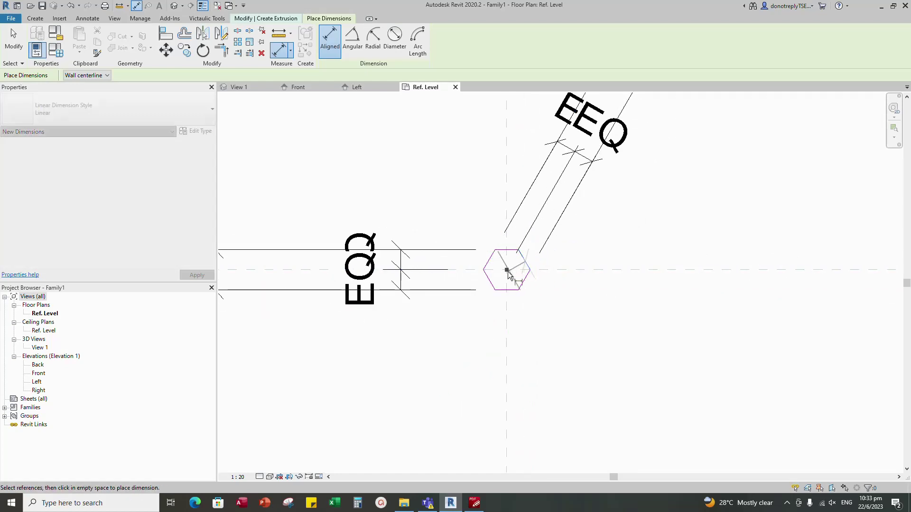
left_click(507, 271)
left_click(492, 283)
scroll(494, 288, "down", 2)
left_click(556, 347)
left_click(595, 443)
scroll(504, 294, "up", 1)
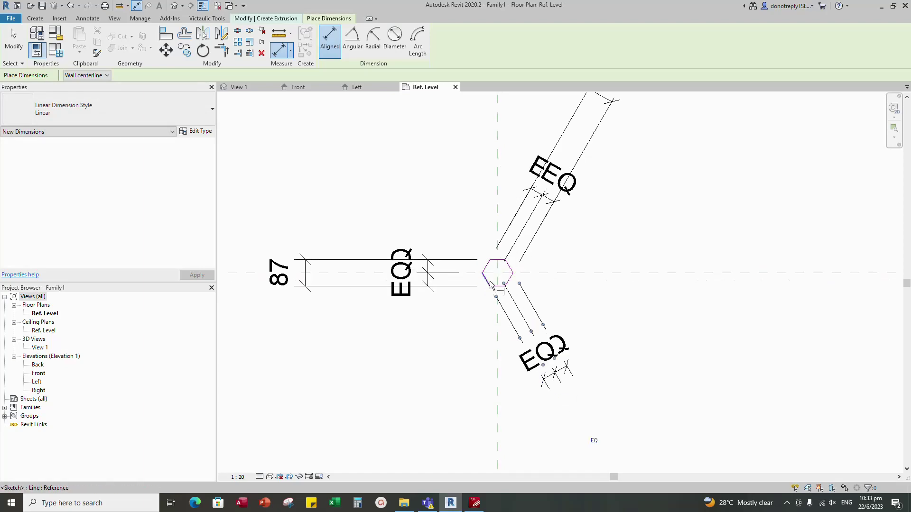
Add an overall aligned dimension between the hexagon's upper-right and lower-left sides and finish dimensioning
left_click(491, 284)
scroll(494, 285, "down", 3)
left_click(588, 378)
scroll(477, 319, "up", 3)
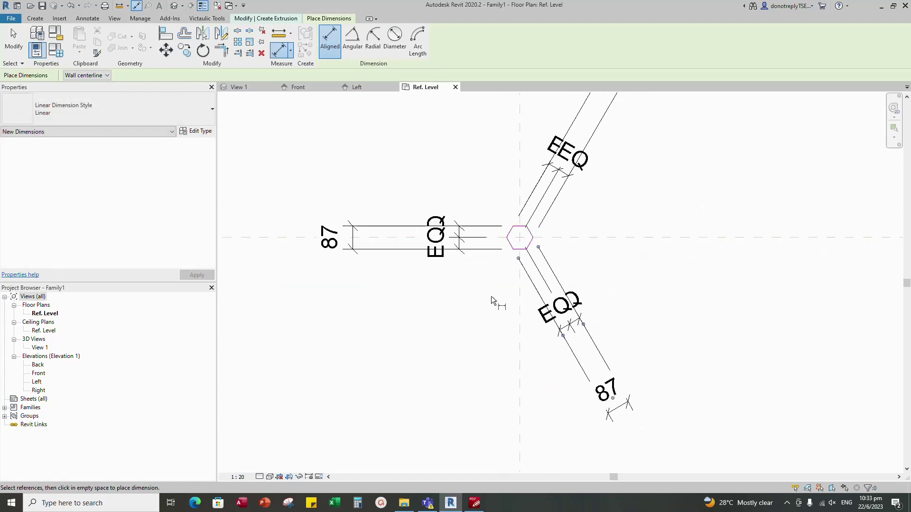
scroll(508, 274, "up", 3)
key("Escape")
scroll(510, 274, "down", 2)
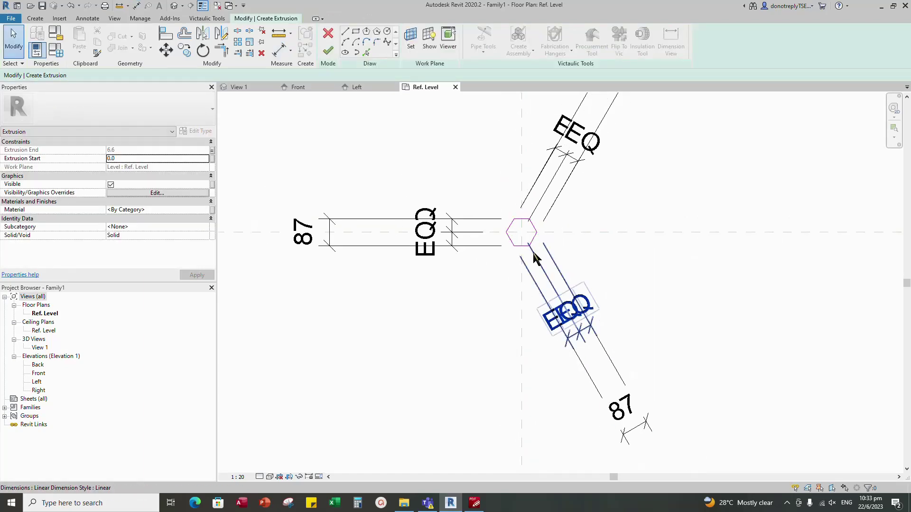
Place an angular dimension between the two sides meeting at the hexagon's left vertex
scroll(531, 246, "up", 3)
left_click(290, 51)
left_click(313, 89)
scroll(495, 285, "up", 1)
left_click(454, 235)
left_click(452, 278)
scroll(456, 269, "down", 1)
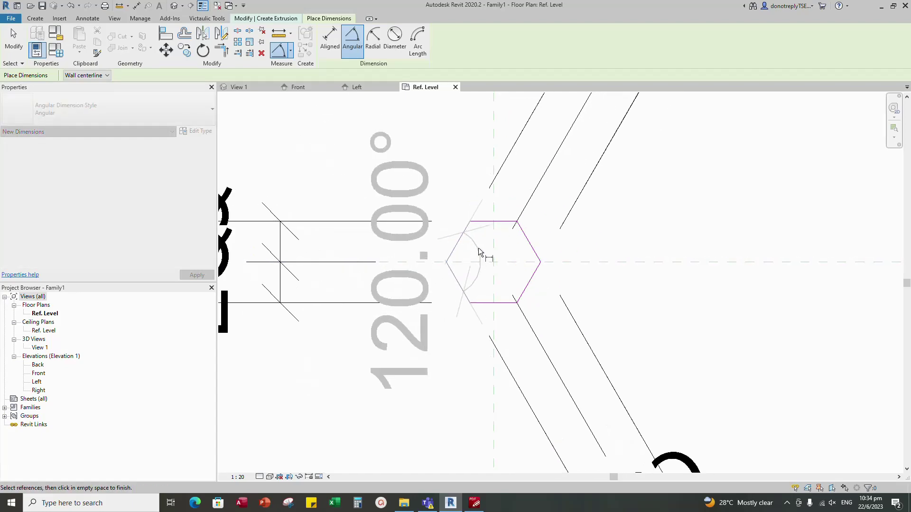
left_click(478, 253)
Place angular dimensions at the hexagon's upper-right and lower-right corners, between each horizontal flat and its adjoining right-hand side
scroll(478, 252, "up", 1)
left_click(503, 218)
left_click(533, 239)
scroll(513, 248, "down", 2)
left_click(513, 255)
scroll(518, 265, "down", 5)
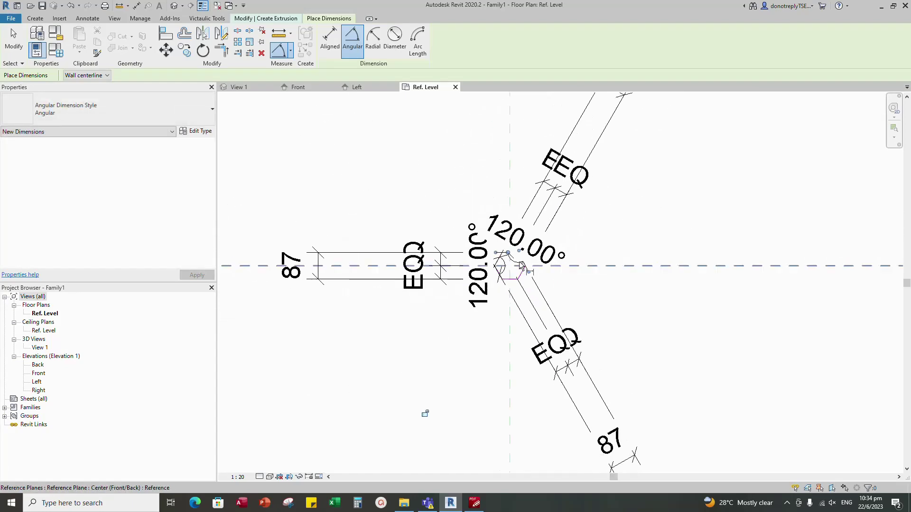
scroll(488, 270, "up", 3)
left_click(486, 274)
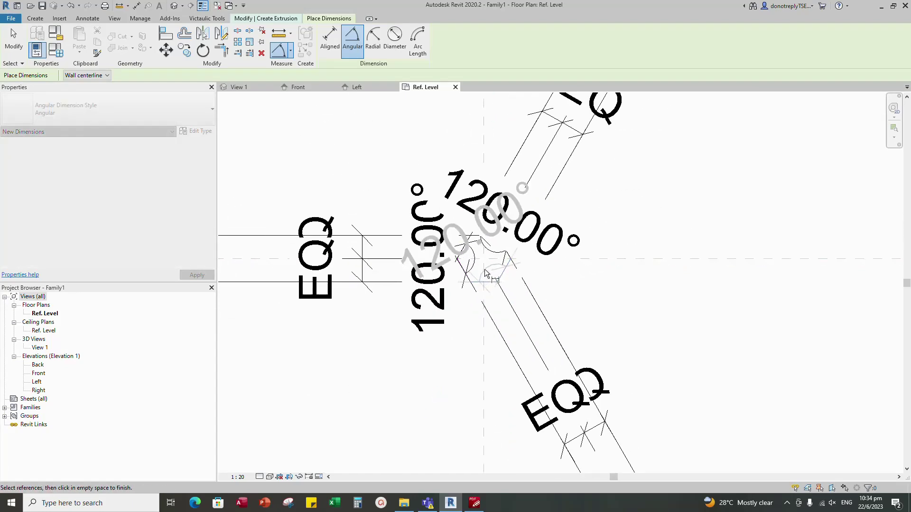
key("Escape")
scroll(489, 260, "down", 3)
Set the plan view's detail level to Fine and change its visual style
left_click(260, 476)
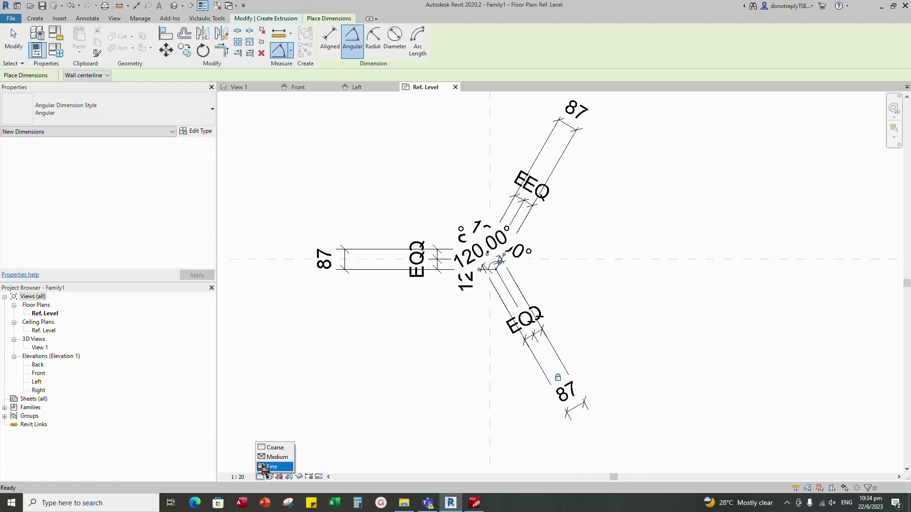
left_click(263, 466)
left_click(269, 476)
left_click(280, 430)
Set the plan view's scale to 1:2 so the hexagon's dimension text is smaller
left_click(238, 476)
left_click(240, 372)
scroll(501, 264, "up", 4)
key("Escape")
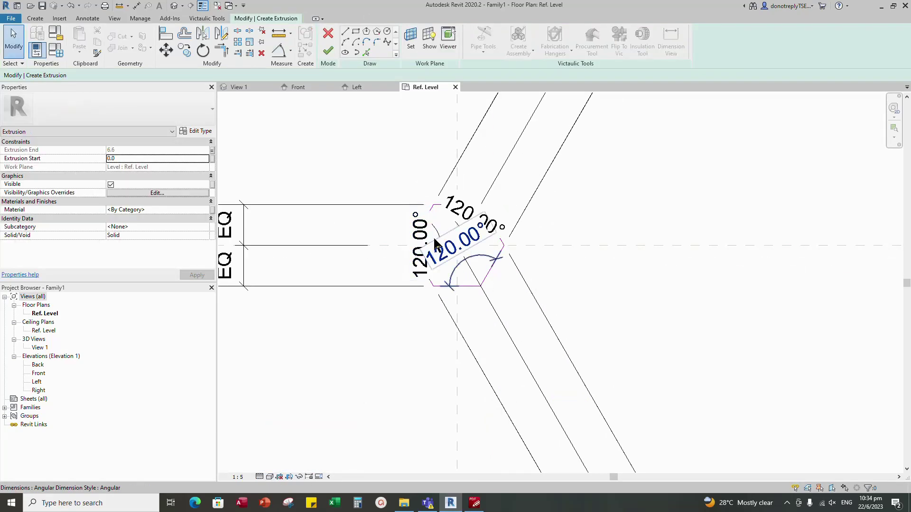
left_click(237, 477)
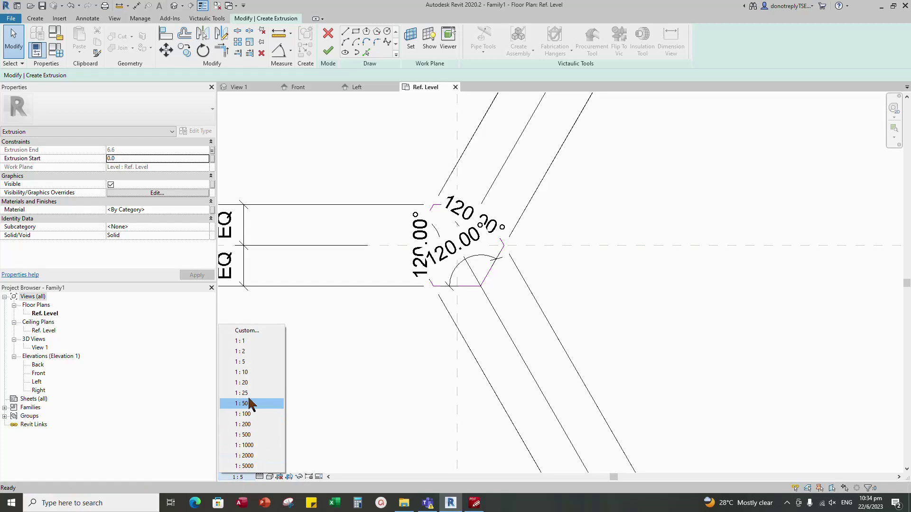
left_click(242, 351)
scroll(413, 240, "up", 2)
left_click(396, 267)
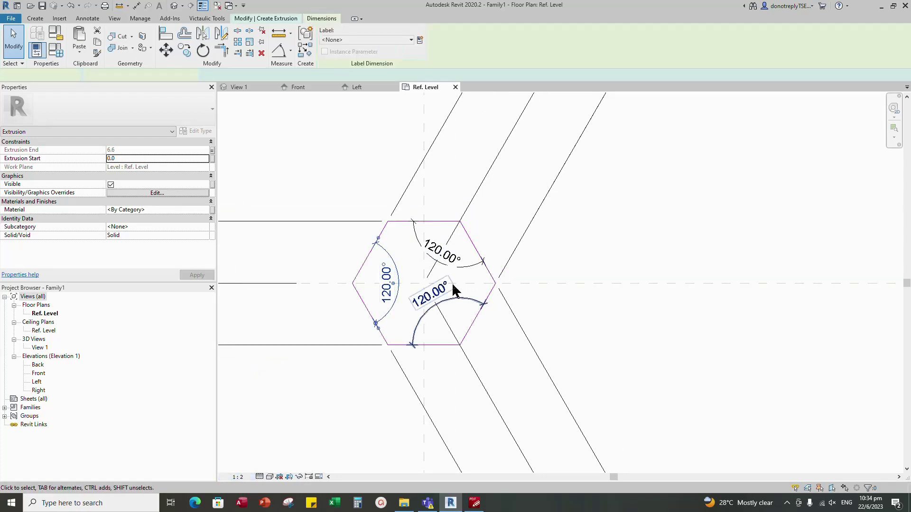
scroll(522, 277, "down", 3)
left_click(635, 350)
scroll(633, 351, "down", 4)
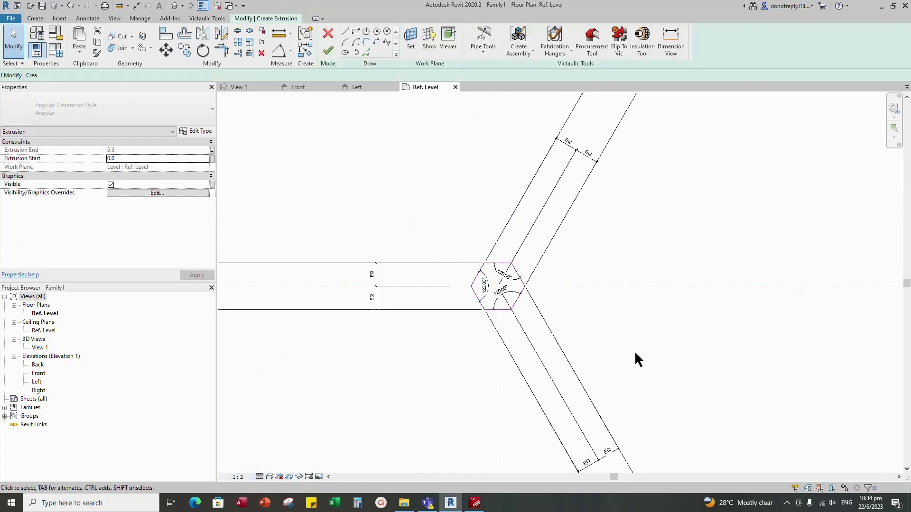
Label the three overall dimensions between the hexagon's opposite sides with the Across flat parameter
left_click(343, 327)
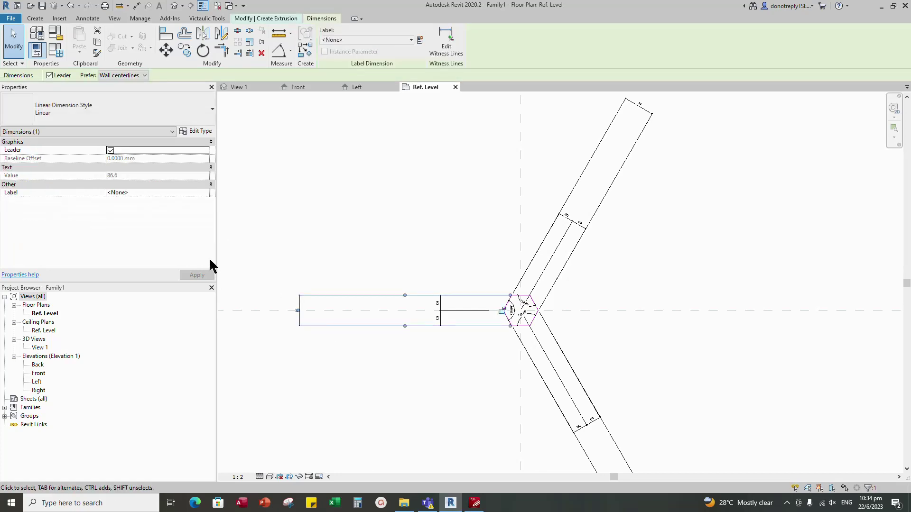
left_click(204, 192)
left_click(124, 209)
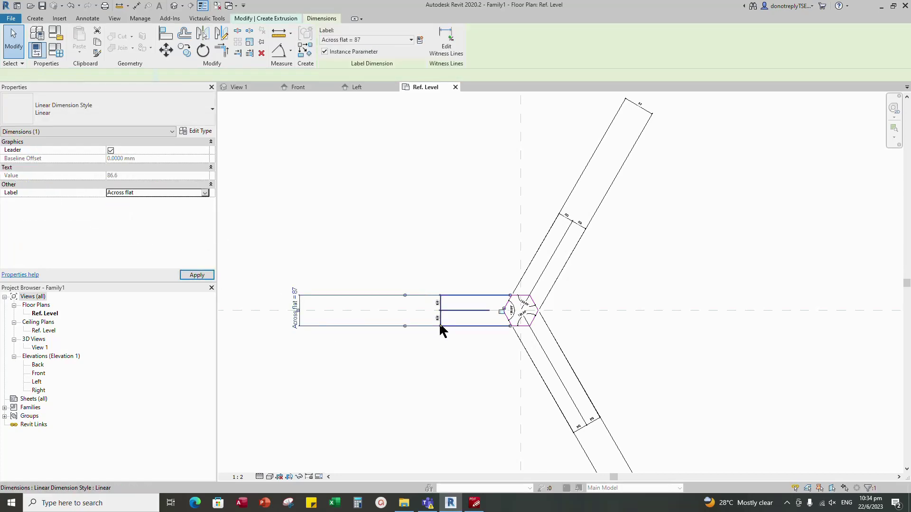
left_click(450, 333)
left_click_drag(611, 179, 581, 182)
left_click(205, 193)
left_click(129, 210)
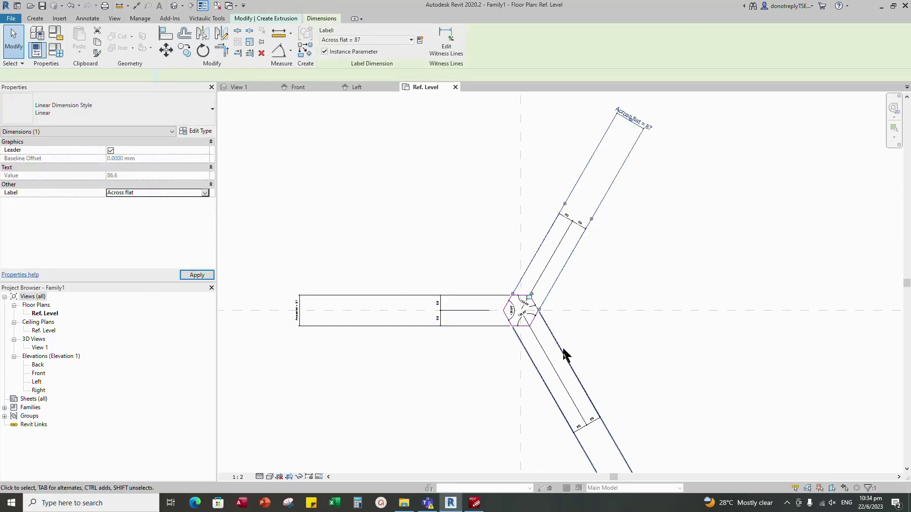
left_click(562, 349)
left_click(204, 193)
left_click(128, 209)
left_click(320, 191)
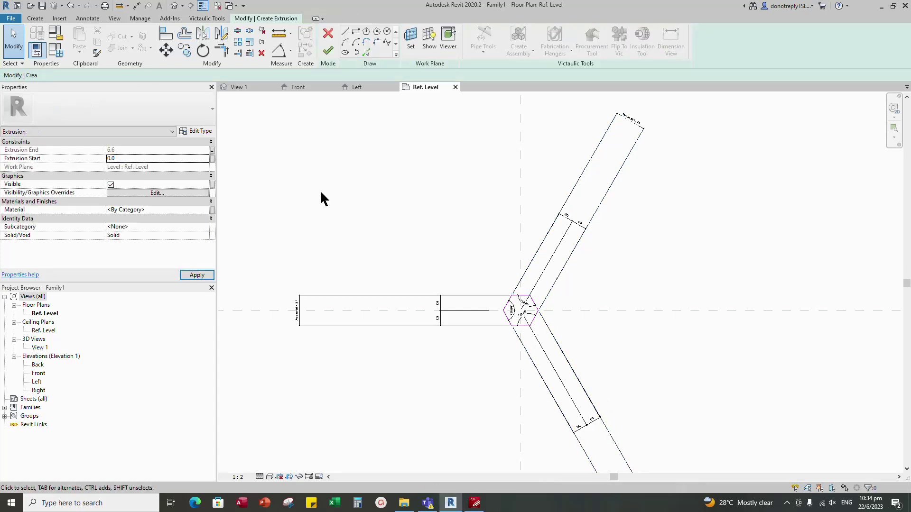
Set Across flat to 17 for type M10, accept the family types, and finish the hexagon extrusion
left_click(57, 51)
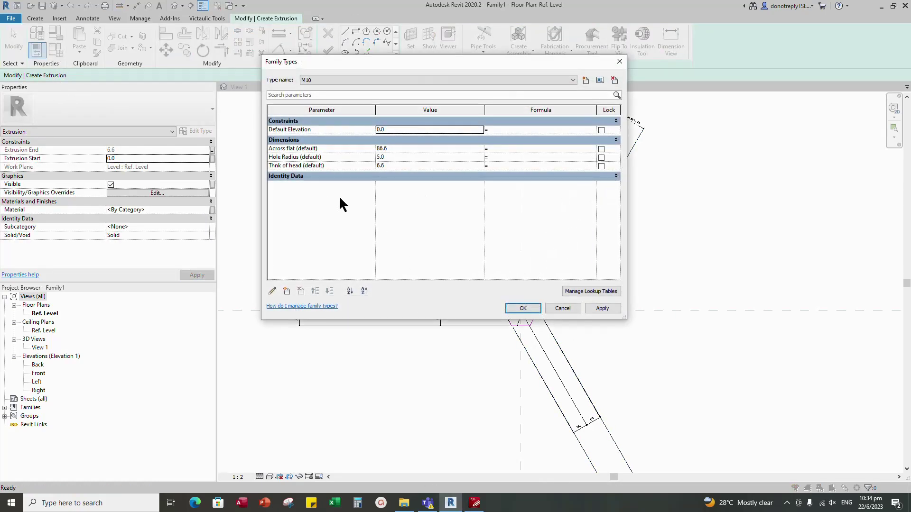
double_click(382, 148)
type("17")
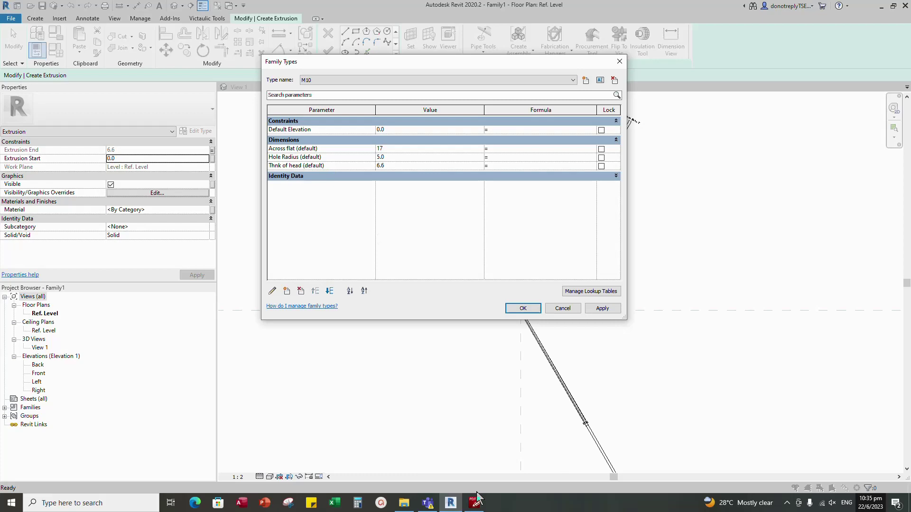
left_click(602, 309)
left_click(523, 308)
scroll(531, 312, "up", 4)
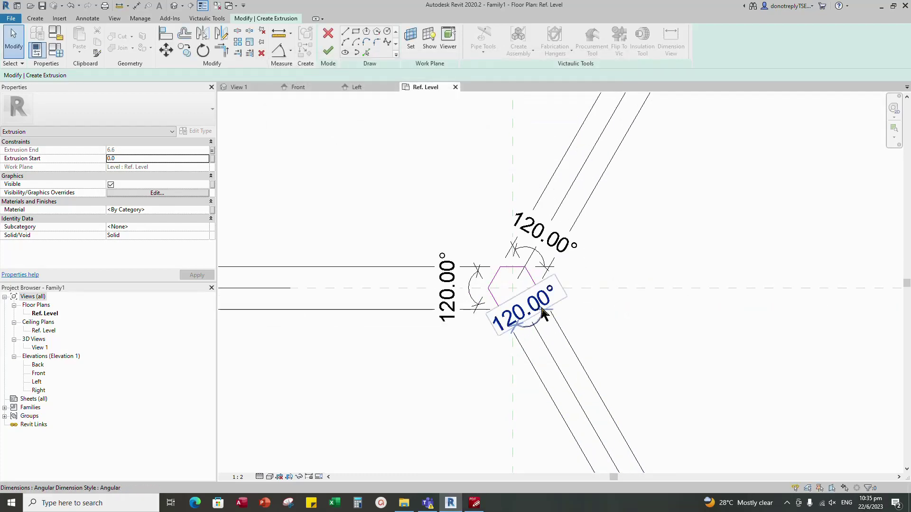
scroll(543, 372, "down", 3)
scroll(379, 181, "down", 2)
left_click(328, 50)
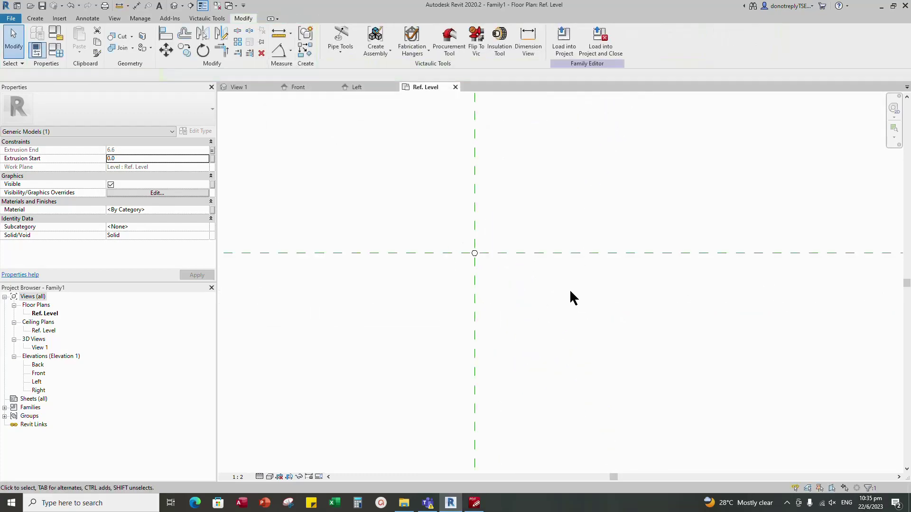
scroll(473, 256, "up", 5)
In the 3D view, set the detail level to Fine, change the visual style, and orbit around the hexagonal solid
left_click(240, 87)
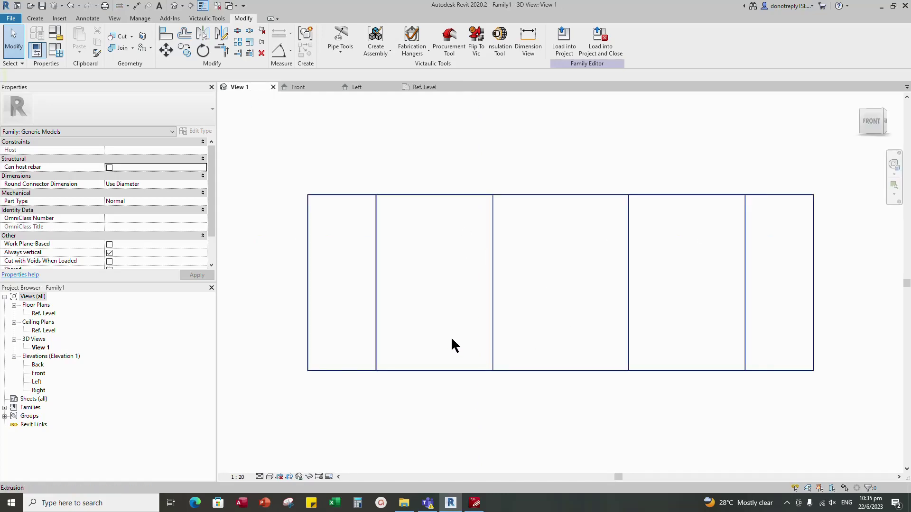
scroll(439, 319, "down", 3)
left_click(260, 477)
left_click(271, 466)
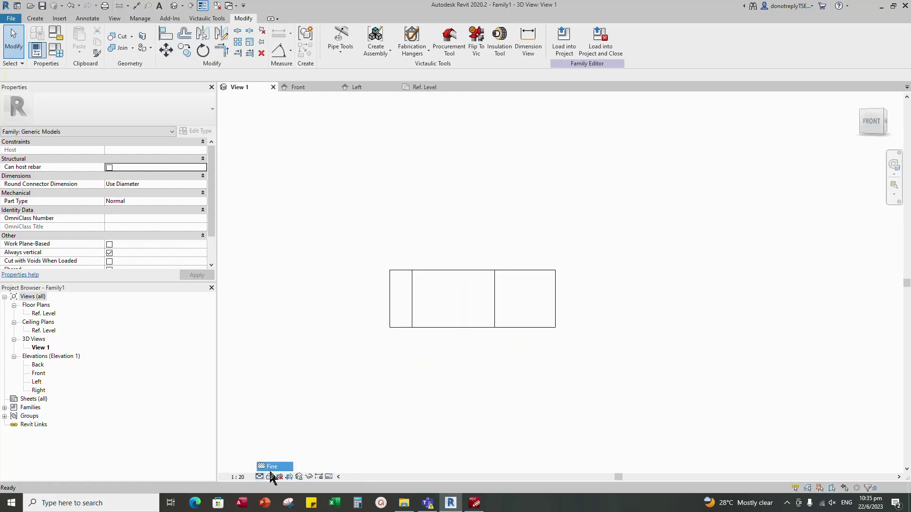
left_click(270, 477)
left_click(277, 448)
middle_click_drag(683, 300, 702, 311, "shift")
Start a void extrusion in the Ref. Level plan and sketch a circle of about 4.5 radius centred on the reference planes' intersection
left_click(439, 88)
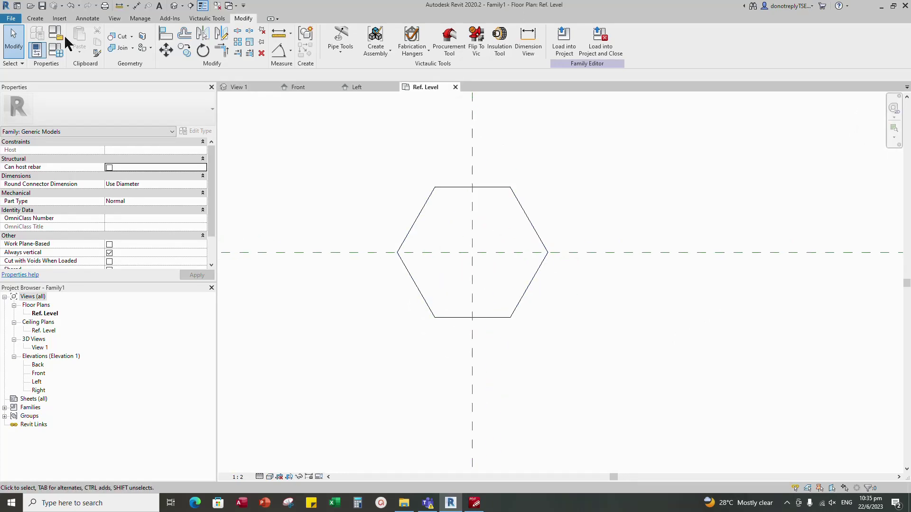
left_click(37, 19)
left_click(184, 43)
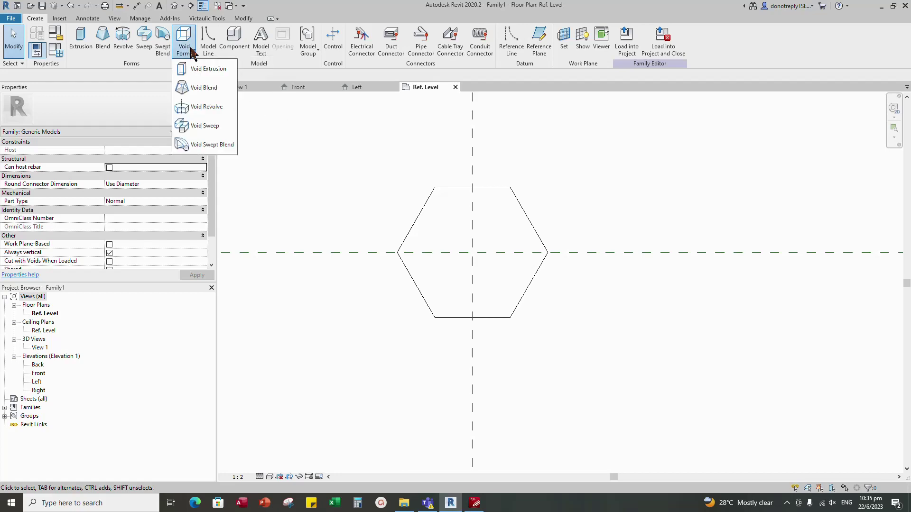
left_click(209, 71)
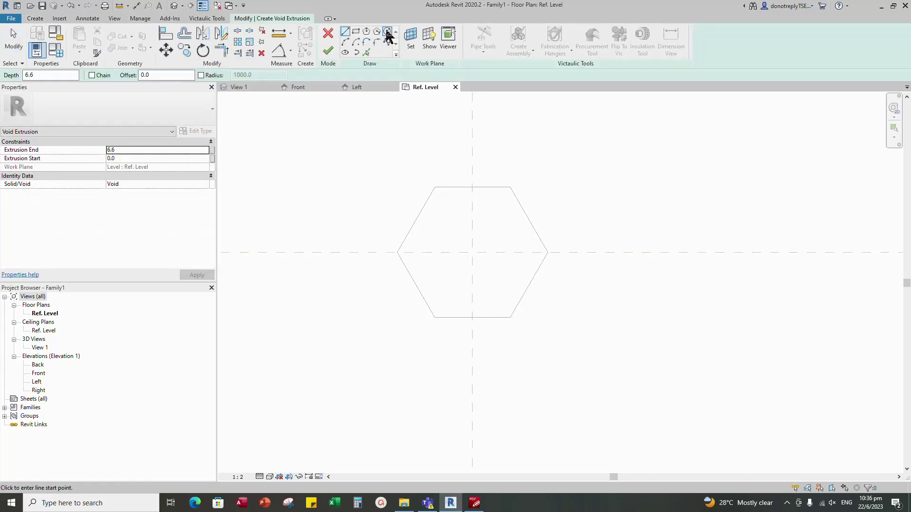
left_click(472, 251)
scroll(496, 244, "up", 3)
left_click(387, 31)
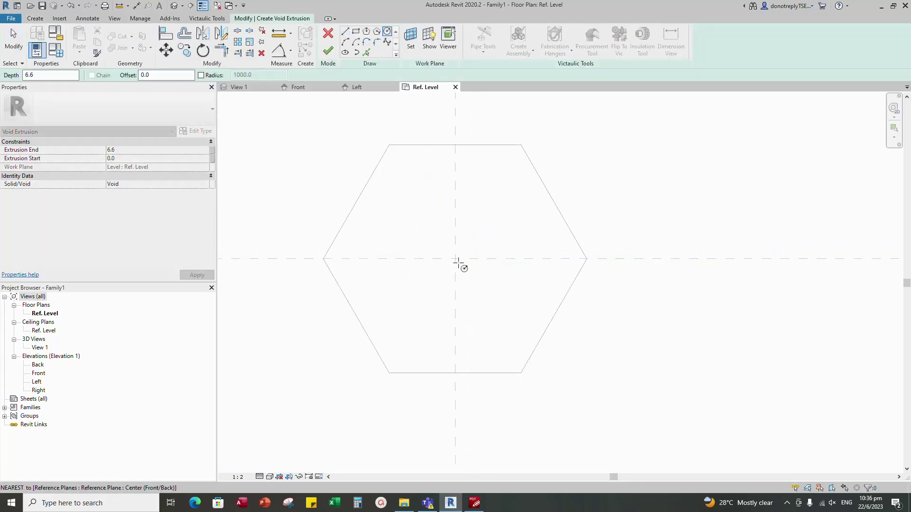
left_click(455, 259)
scroll(517, 261, "up", 3)
left_click(517, 259)
scroll(578, 265, "down", 2)
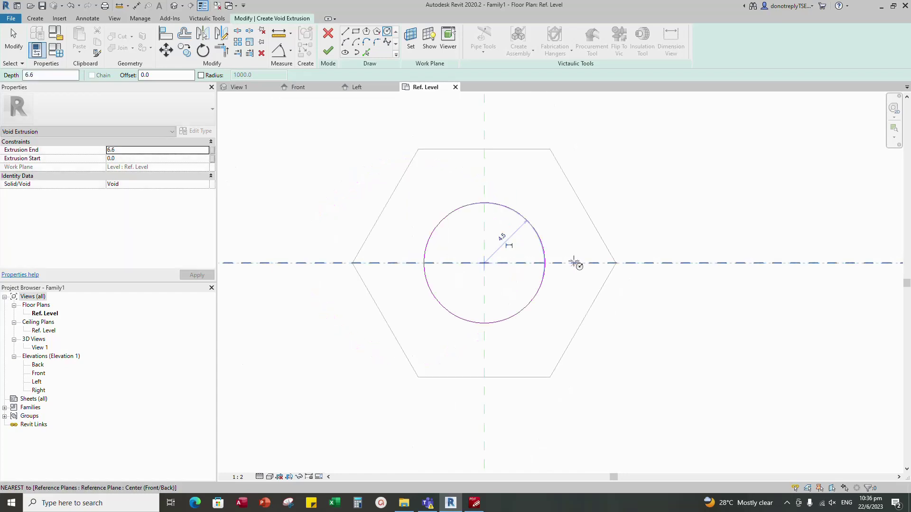
Turn the void circle's radius value into a permanent dimension and label it with the Hole Radius parameter
left_click(499, 252)
key("Escape")
left_click(517, 249)
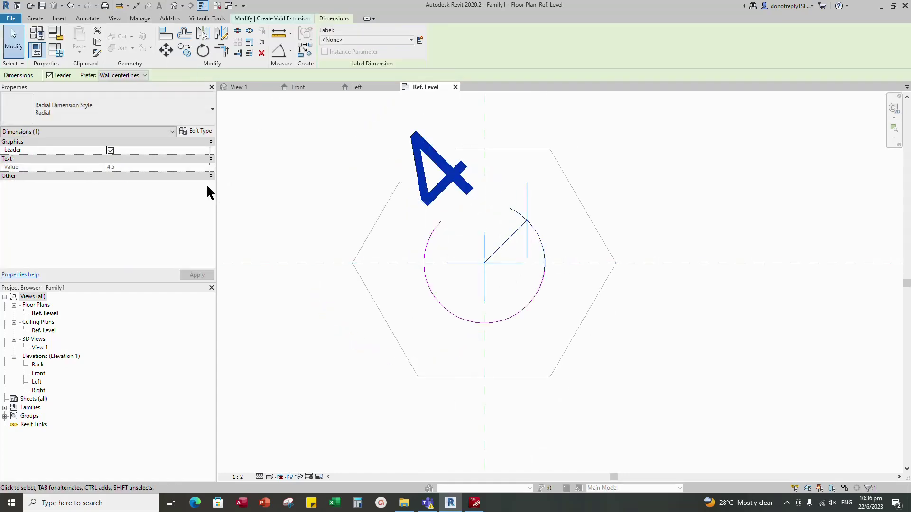
left_click(206, 184)
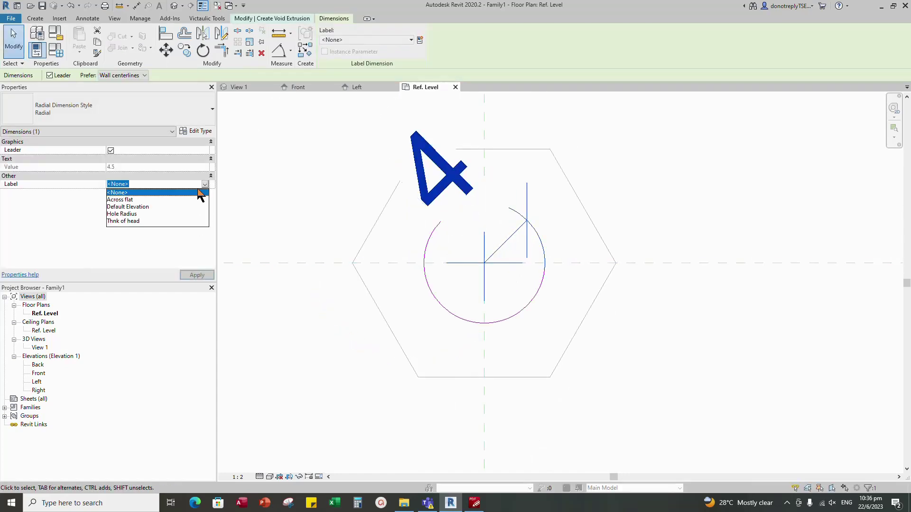
left_click(116, 217)
left_click(196, 275)
left_click(576, 298)
scroll(513, 249, "down", 2)
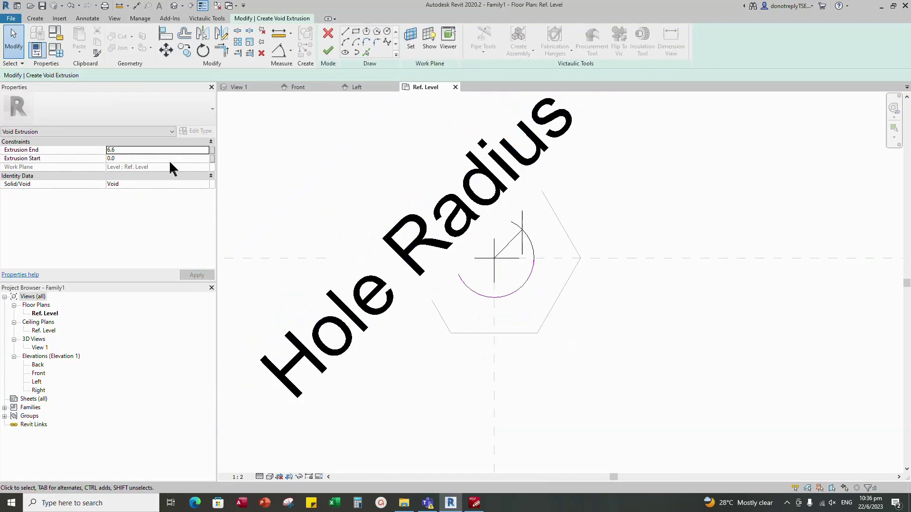
Set Hole Radius to 5 for type M10 in the family types and accept the change
left_click(56, 51)
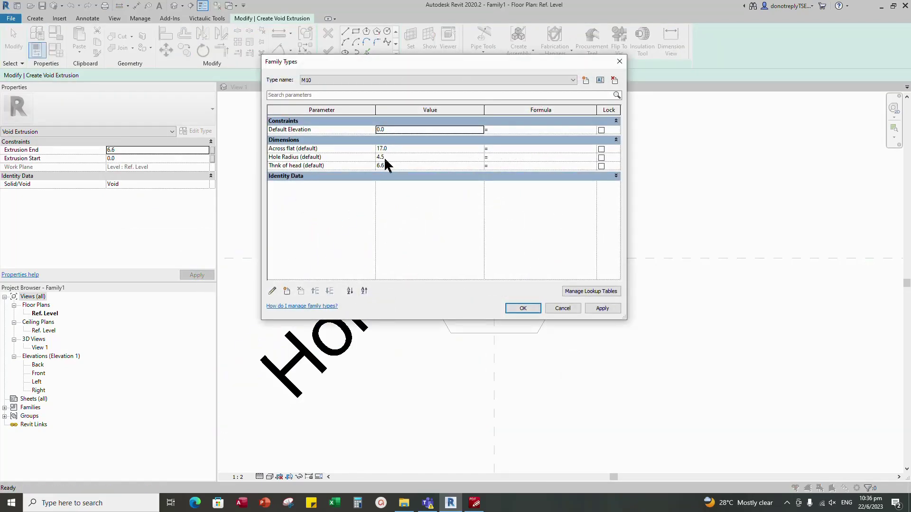
left_click(385, 158)
left_click(599, 309)
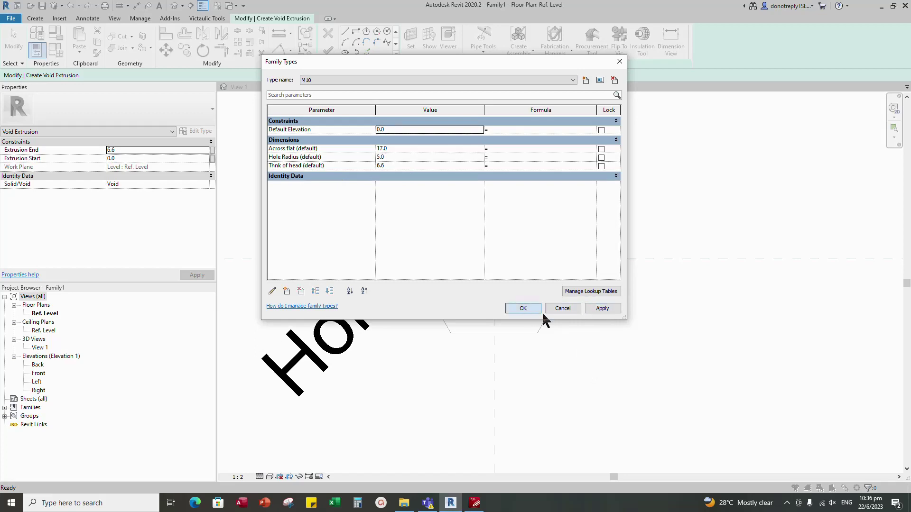
left_click(530, 309)
scroll(539, 322, "down", 3)
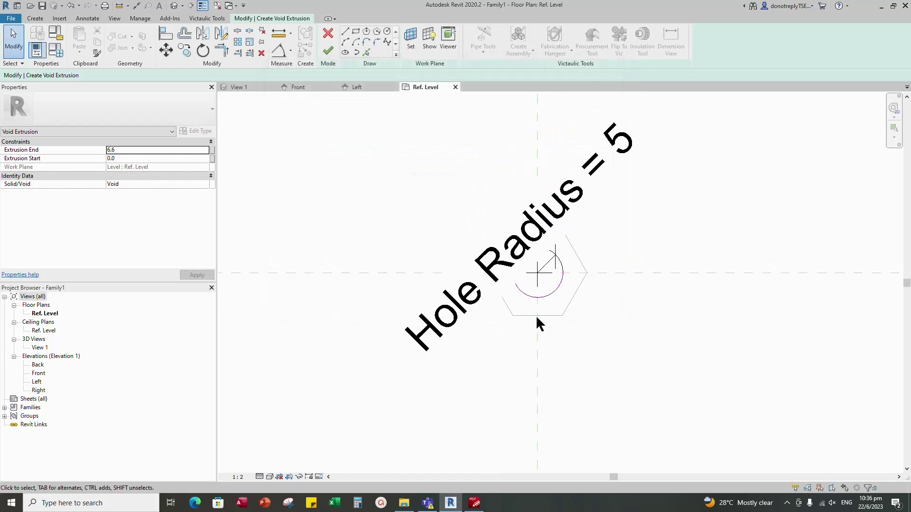
Associate the void's Extrusion End with the Thnk of head parameter and finish the void extrusion
left_click(212, 150)
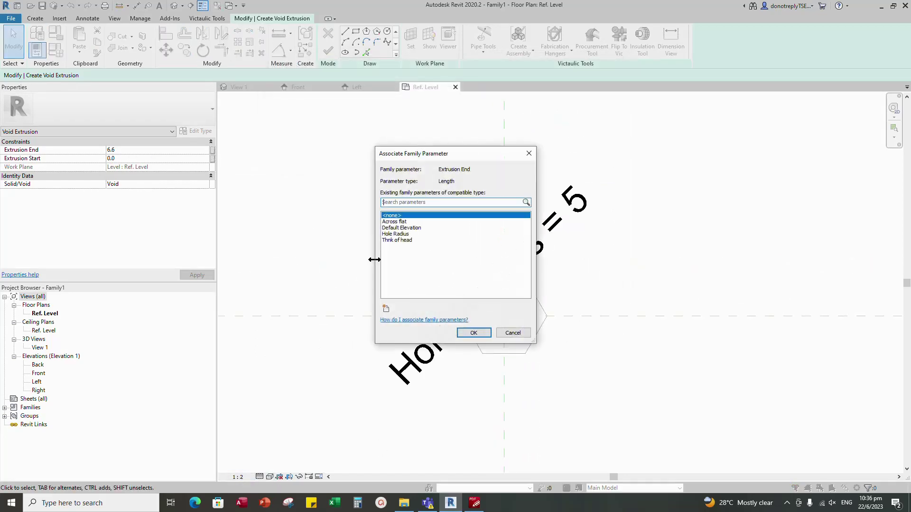
left_click(400, 240)
left_click(474, 332)
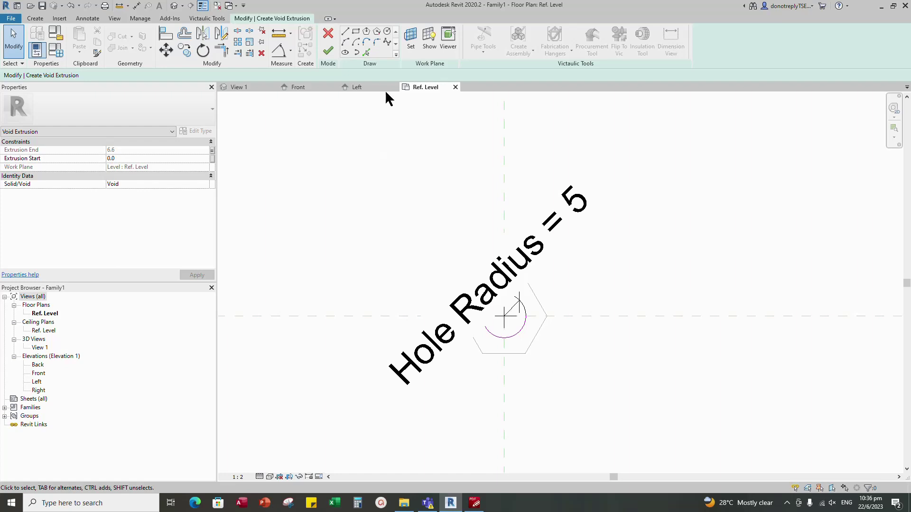
left_click(327, 52)
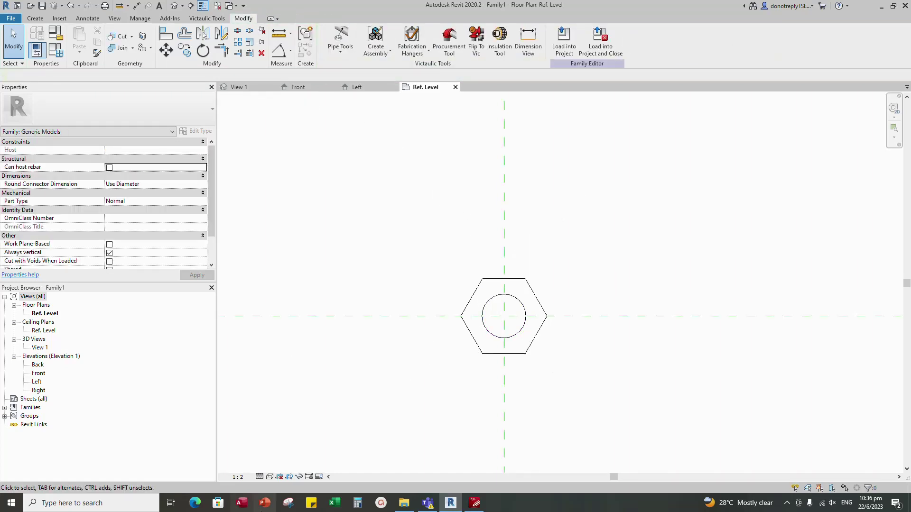
Change the Ref. Level plan's visual style to a shaded display and inspect the hole in the hexagon
left_click(270, 476)
left_click(287, 439)
scroll(589, 327, "up", 3)
scroll(572, 331, "down", 3)
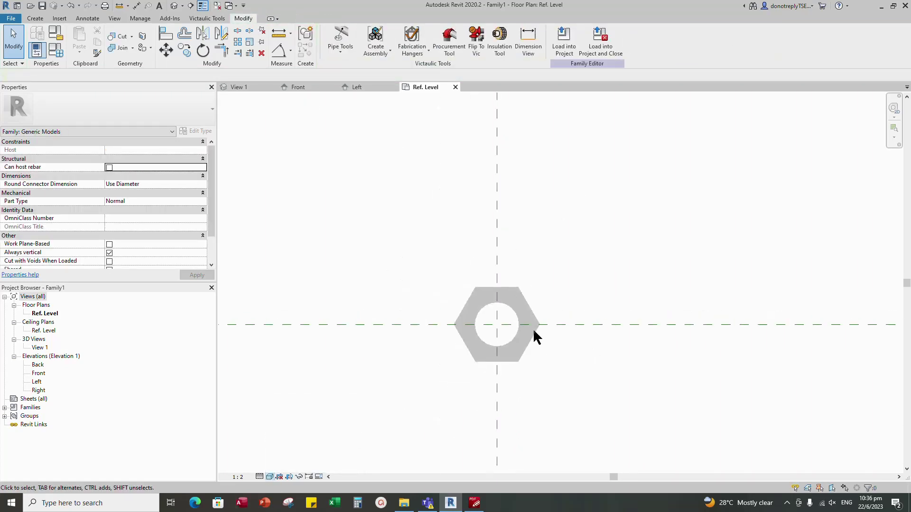
In the Front elevation, create a reference plane offset 10 above the Ref. Level
key("ctrl+Tab")
key("ctrl+Tab")
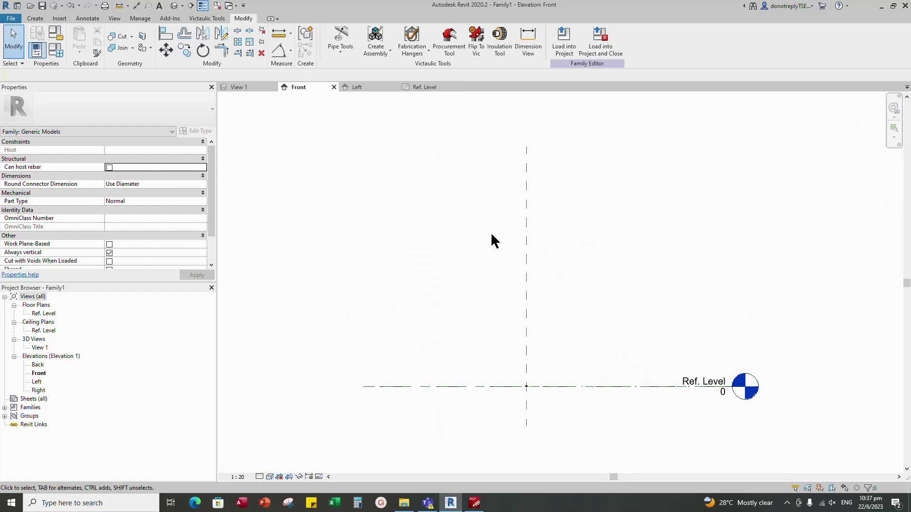
scroll(522, 370, "down", 5)
scroll(530, 283, "up", 3)
scroll(550, 332, "down", 2)
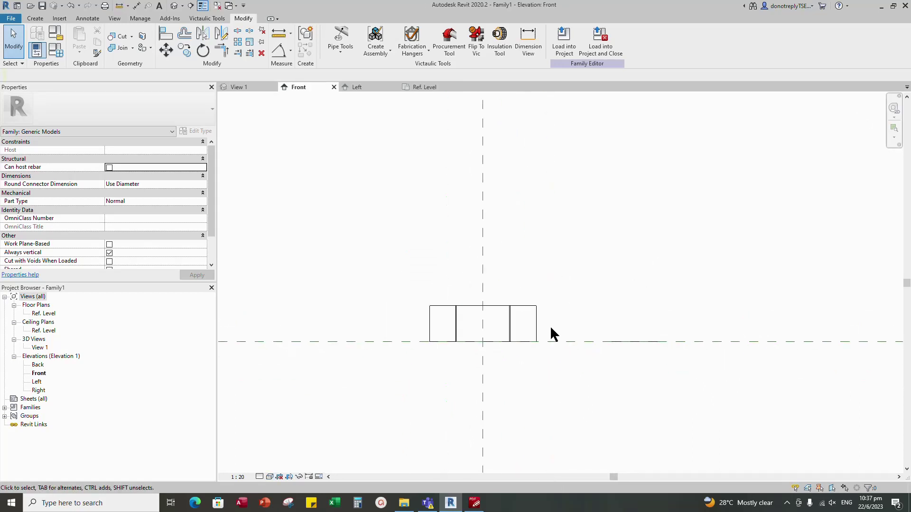
scroll(522, 341, "down", 2)
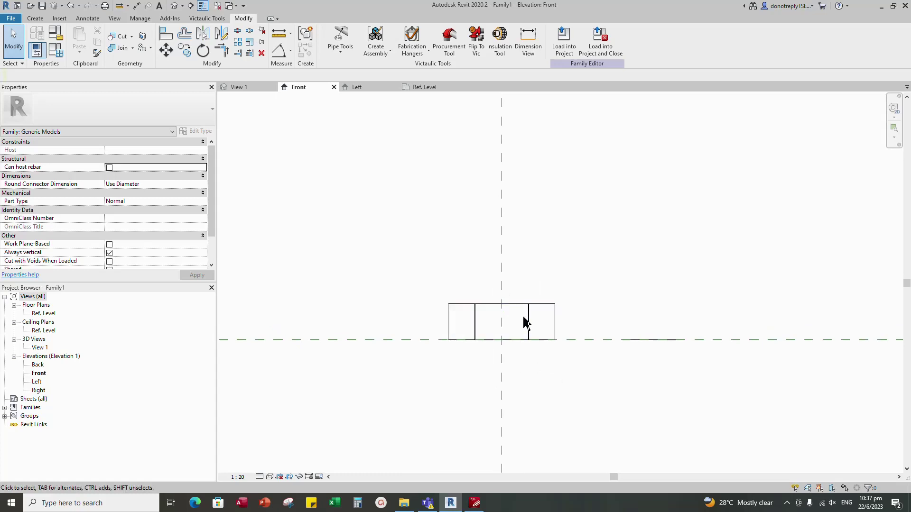
scroll(499, 258, "up", 2)
key("r")
key("p")
scroll(564, 240, "down", 1)
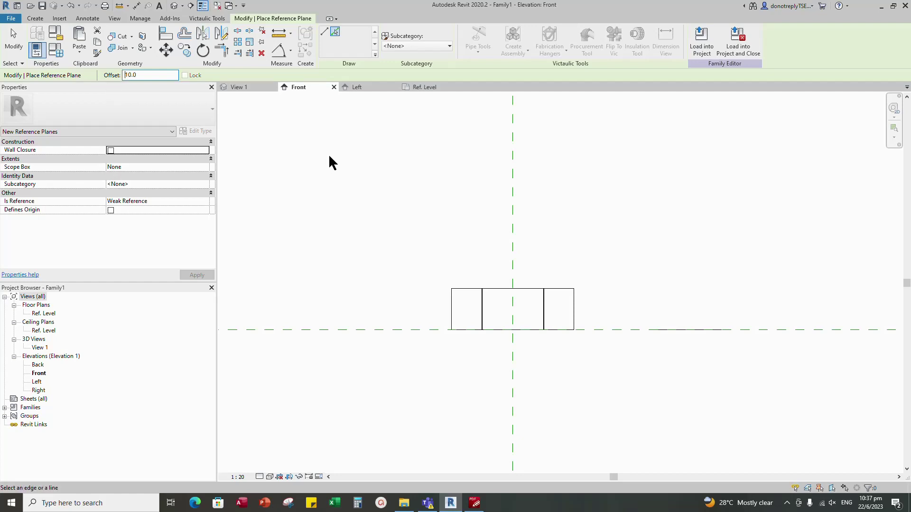
left_click(588, 328)
scroll(529, 329, "down", 1)
scroll(518, 358, "up", 1)
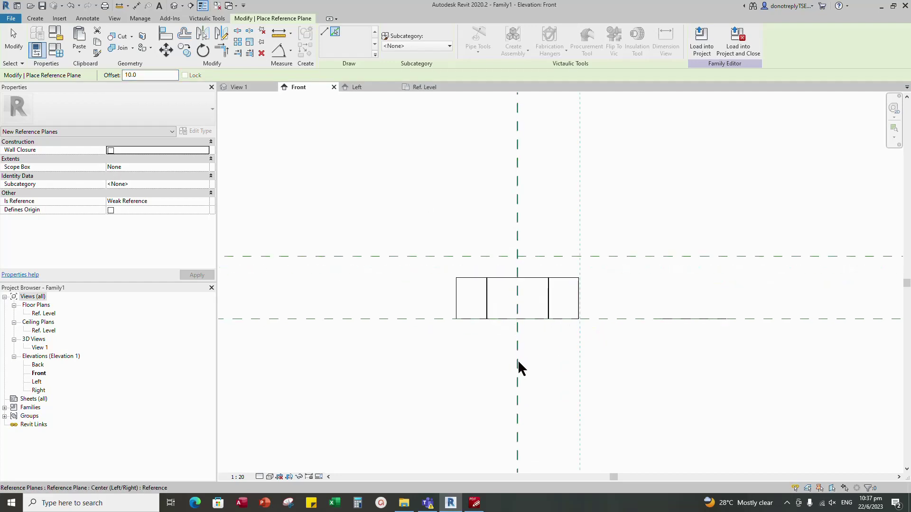
Create vertical reference planes offset 10 on both sides of the Center (Left/Right) plane, and end the command
left_click(522, 212)
key("Escape")
key("Escape")
scroll(610, 282, "up", 1)
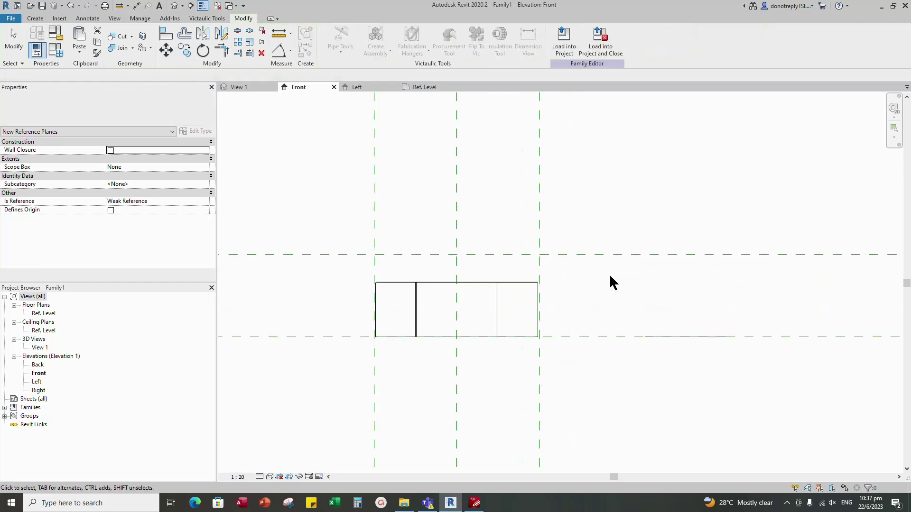
Align the upper reference plane with the hexagon's top edge and dimension its height above the Ref. Level
left_click(525, 283)
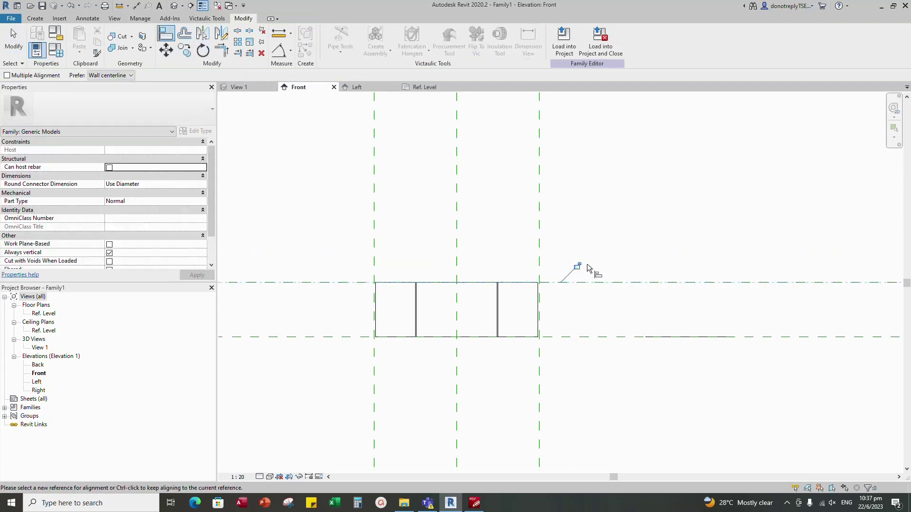
scroll(588, 268, "down", 1)
left_click(291, 51)
left_click(304, 63)
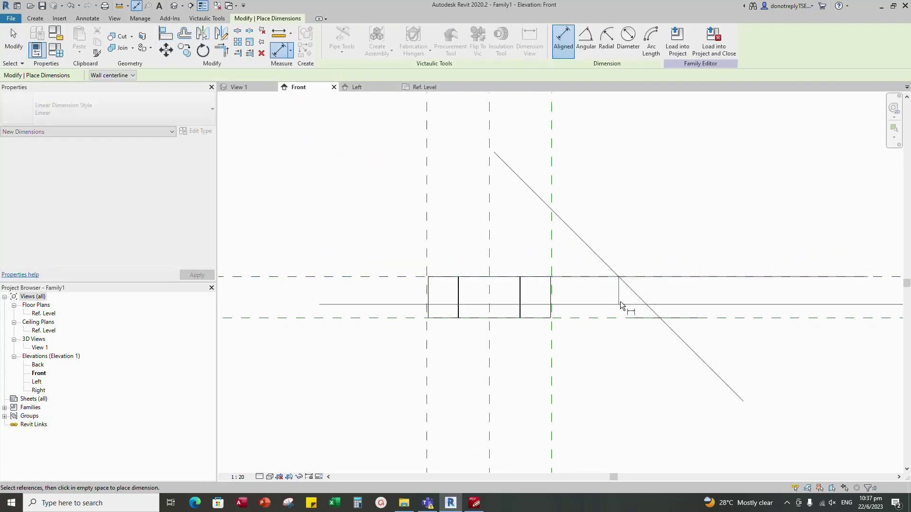
scroll(507, 302, "down", 3)
Set the Front elevation to Fine detail level and a view scale of 1:5
left_click(269, 476)
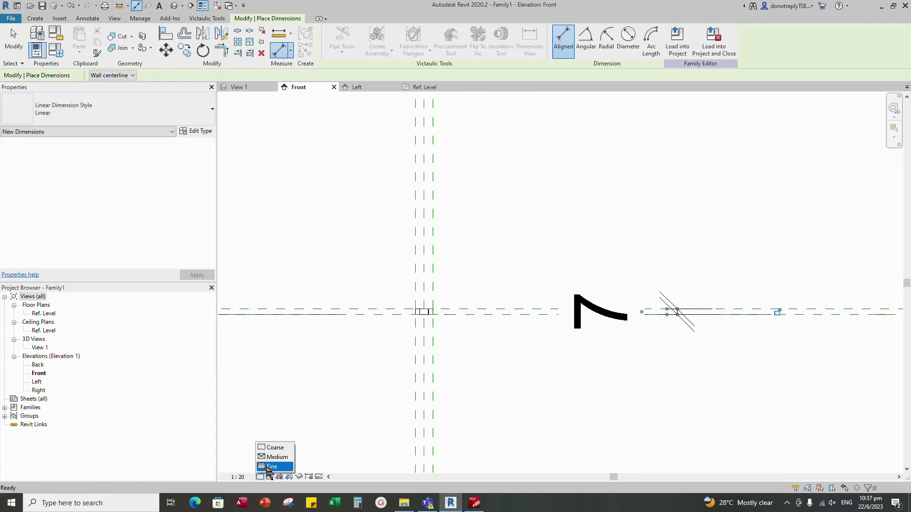
left_click(237, 476)
left_click(252, 374)
Label the height dimension between the Ref. Level and the upper reference plane with the Thnk of head parameter
left_click(647, 319)
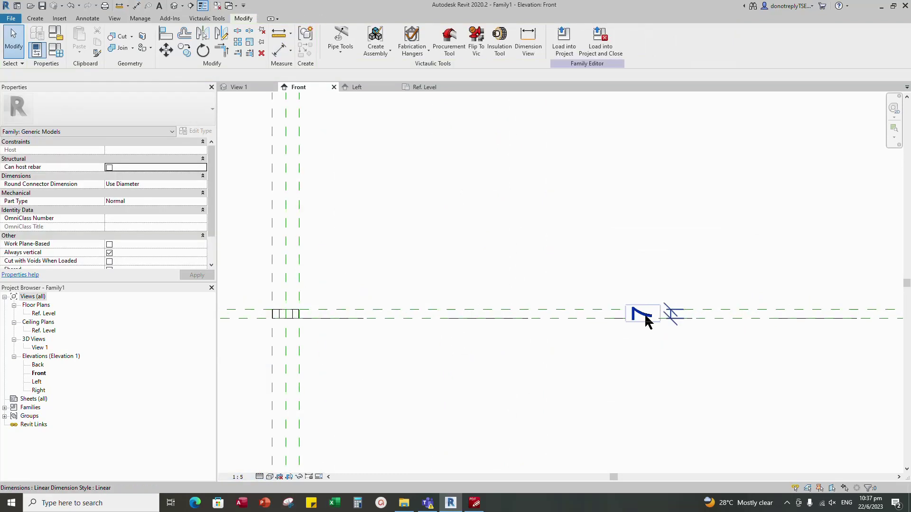
left_click(205, 193)
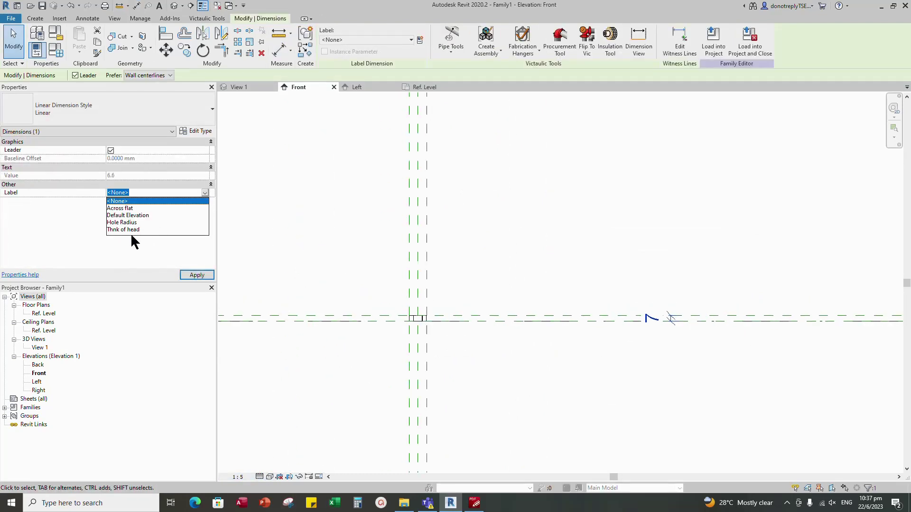
left_click(131, 230)
left_click(196, 276)
left_click(594, 379)
left_click(652, 365)
Align the two outer vertical reference planes with the hexagon's left and right edges in the Front elevation
scroll(408, 327, "up", 8)
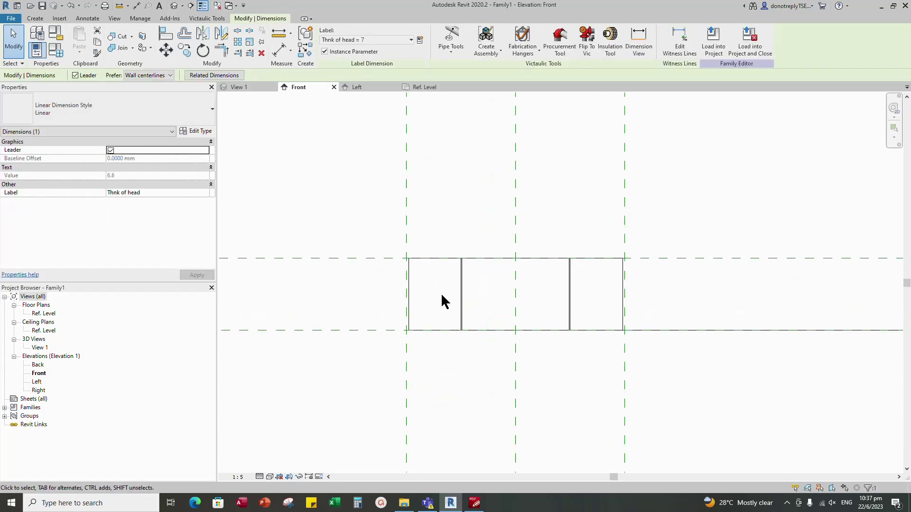
scroll(444, 301, "up", 2)
key("a")
key("l")
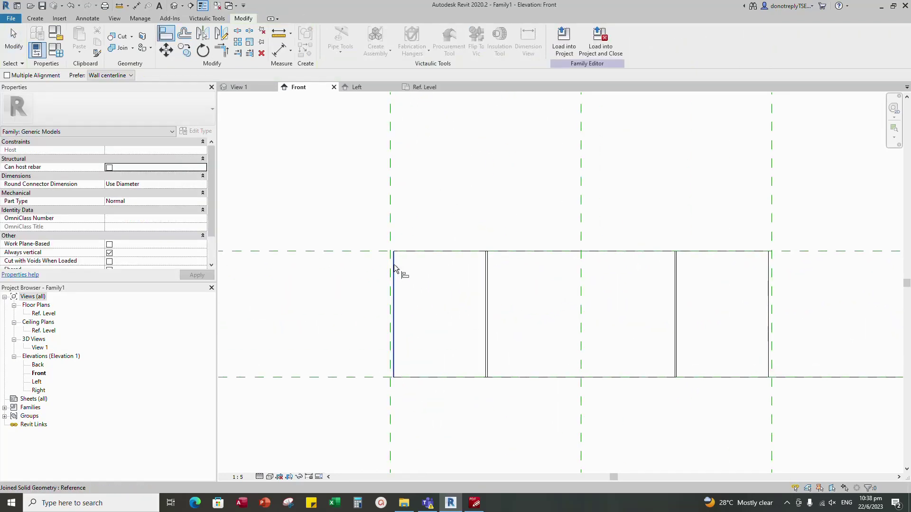
scroll(398, 273, "up", 2)
scroll(411, 266, "down", 3)
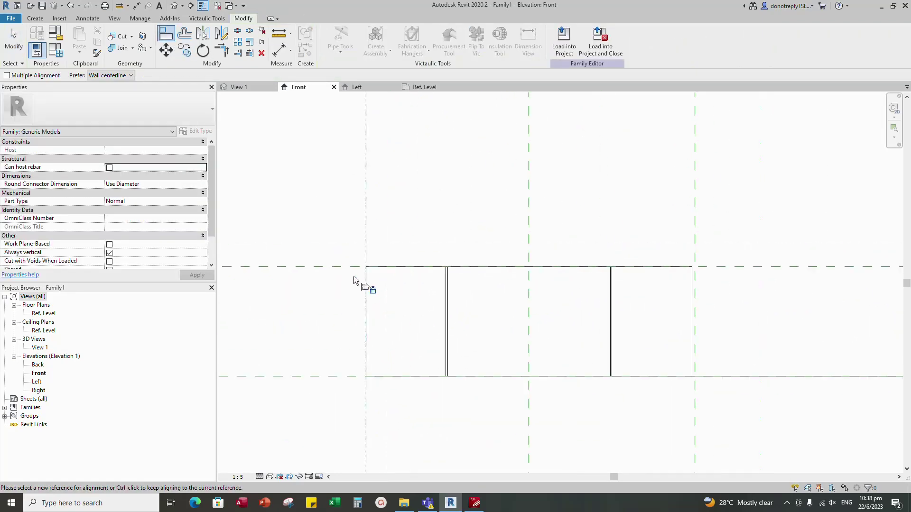
left_click(553, 240)
key("Escape")
scroll(602, 317, "down", 4)
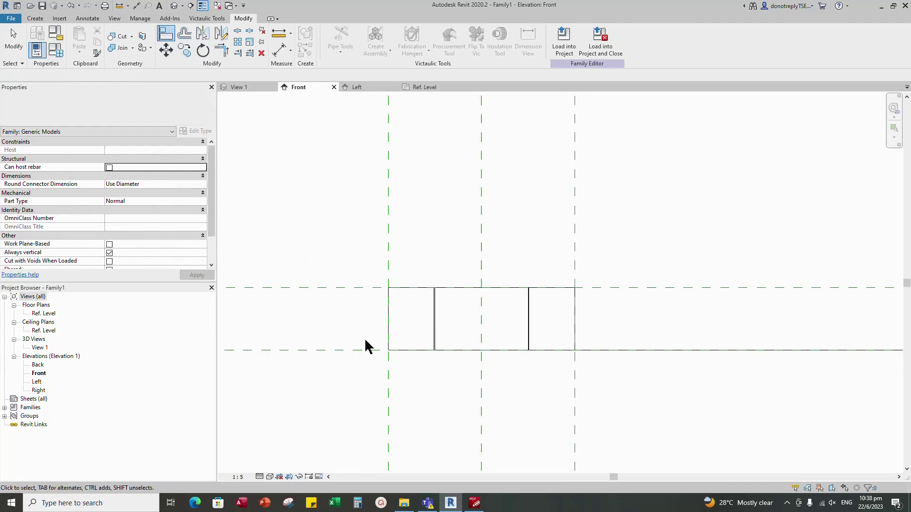
scroll(373, 327, "up", 5)
scroll(411, 287, "down", 4)
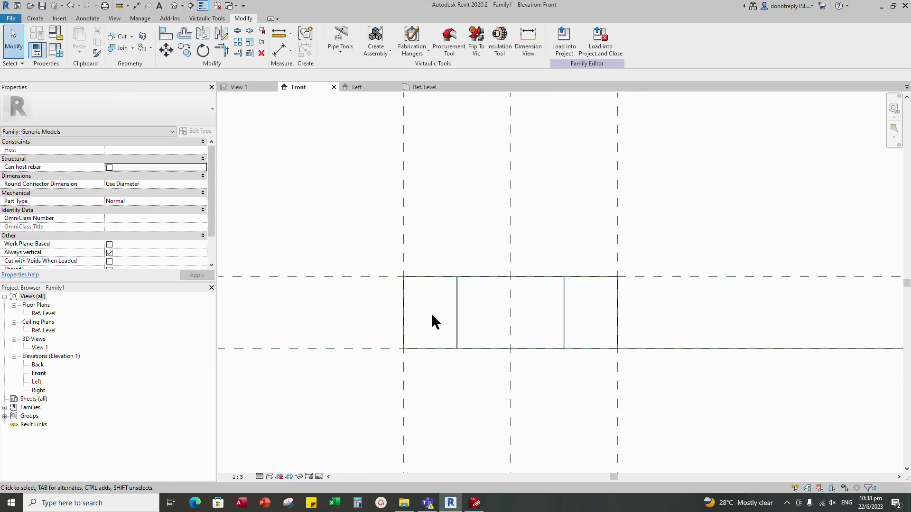
Start a void revolve and sketch a horizontal boundary line about 2.5 long from the solid's upper left corner along its top edge
scroll(433, 315, "up", 2)
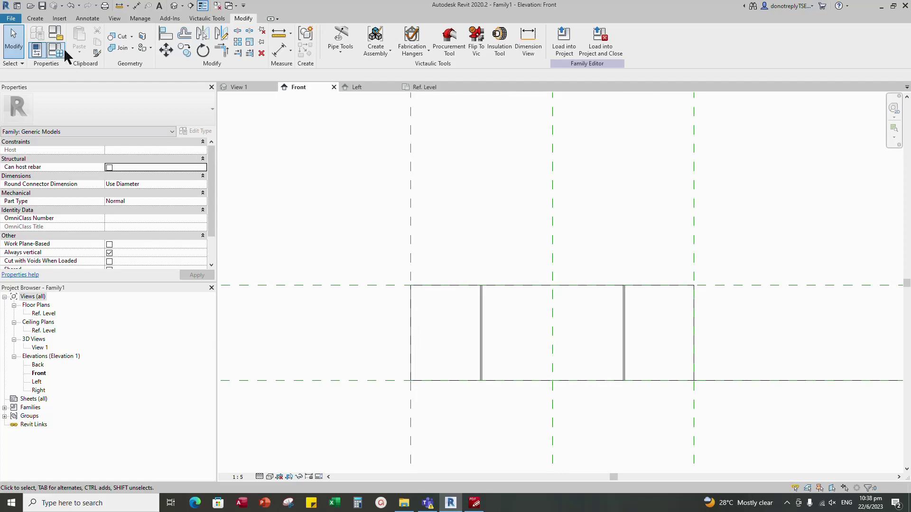
left_click(36, 19)
left_click(184, 43)
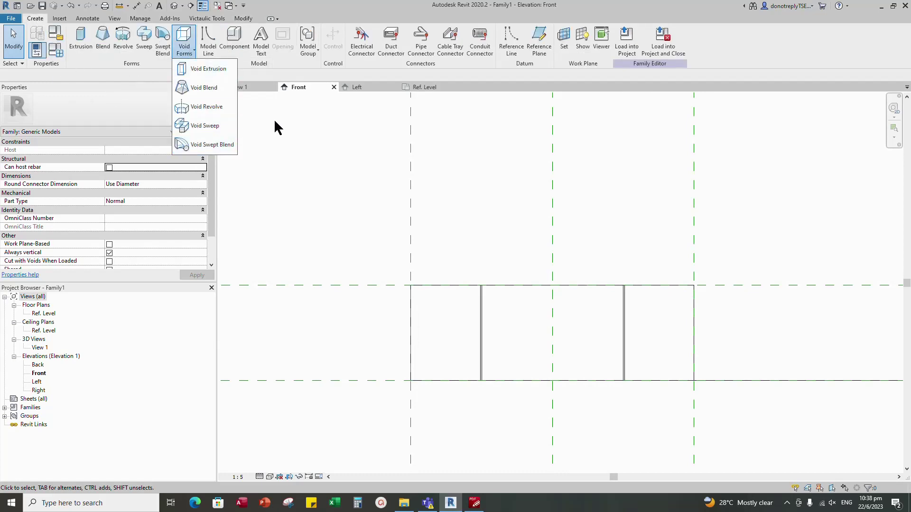
left_click(208, 107)
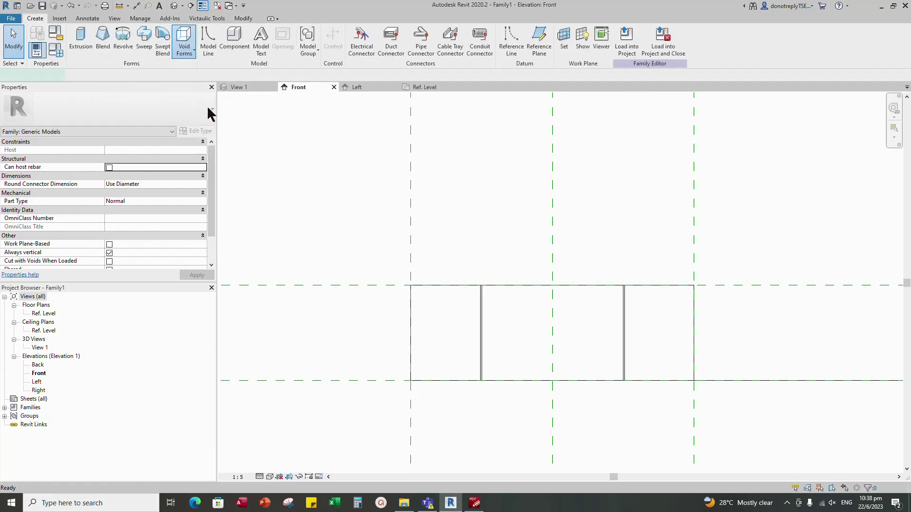
scroll(426, 303, "up", 4)
scroll(431, 163, "up", 1)
left_click(392, 290)
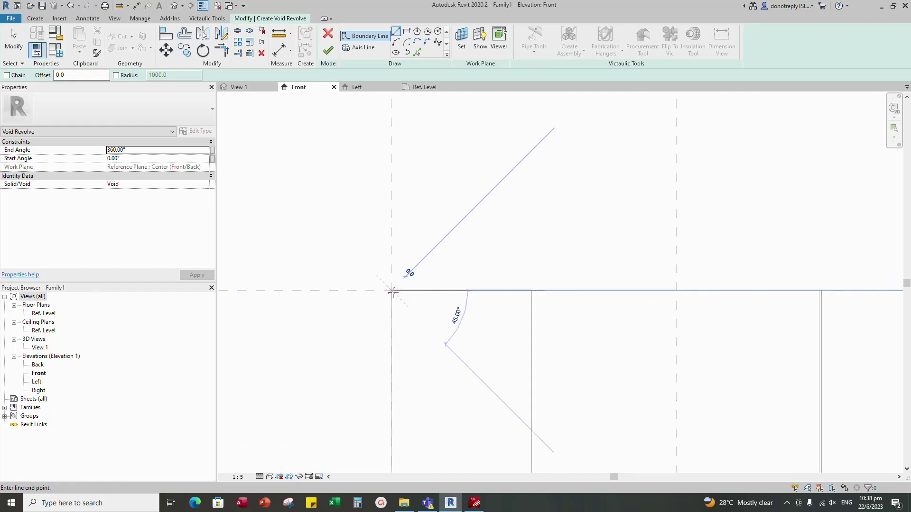
scroll(455, 291, "up", 3)
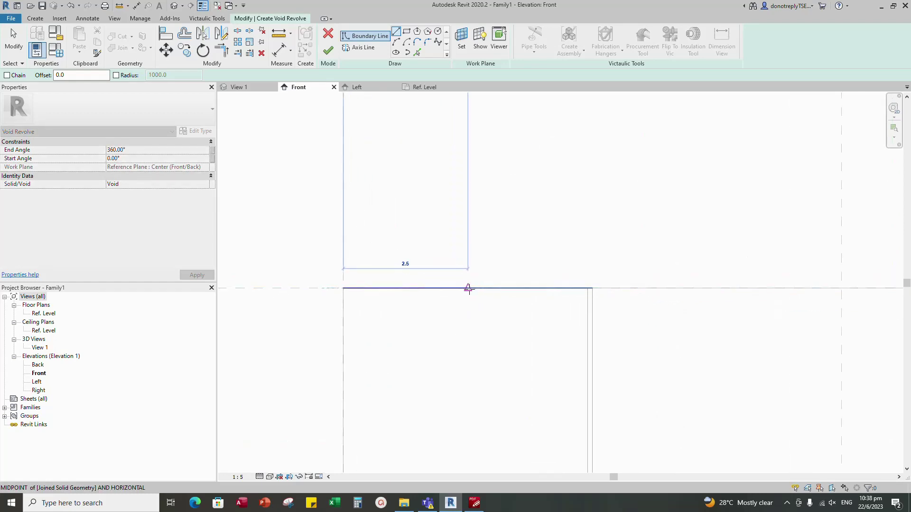
left_click(468, 289)
Draw a vertical boundary line about 1.6 down from the upper left corner and close the triangle with a sloped line
left_click(344, 289)
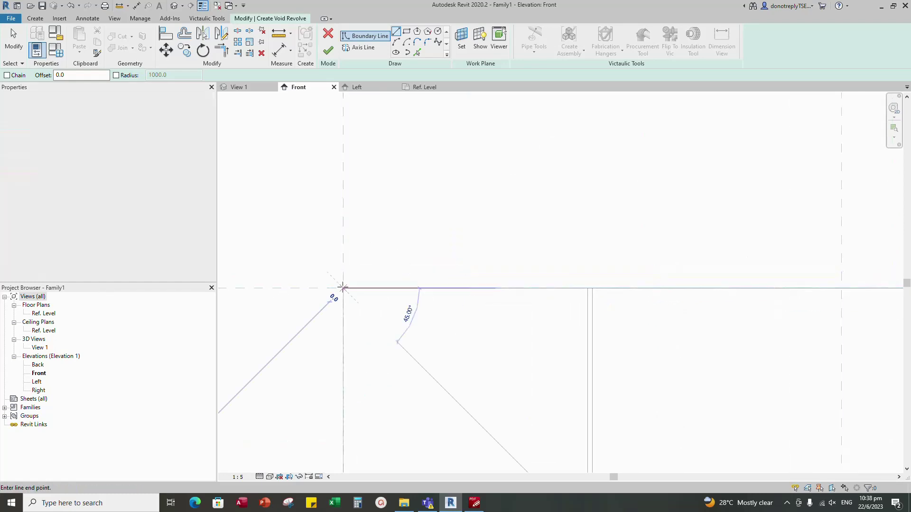
scroll(344, 383, "up", 2)
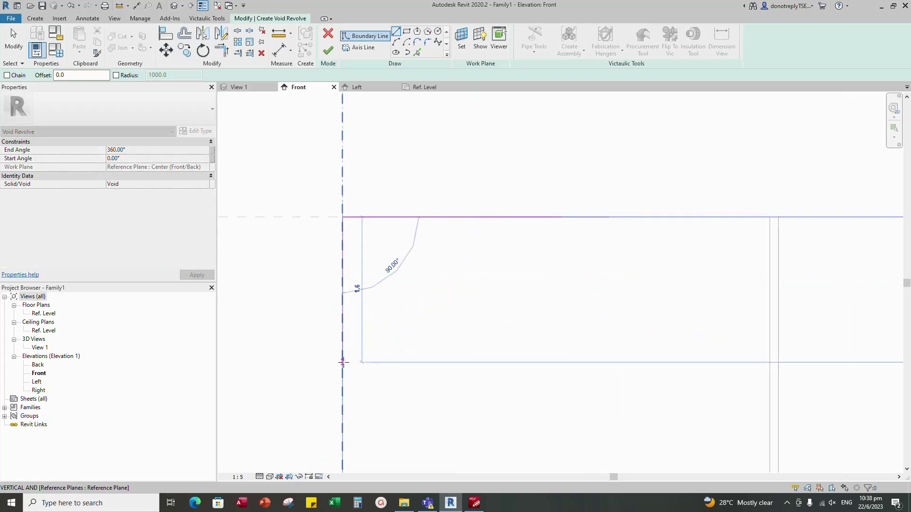
left_click(343, 361)
left_click(343, 361)
left_click(561, 217)
key("Escape")
scroll(527, 246, "down", 4)
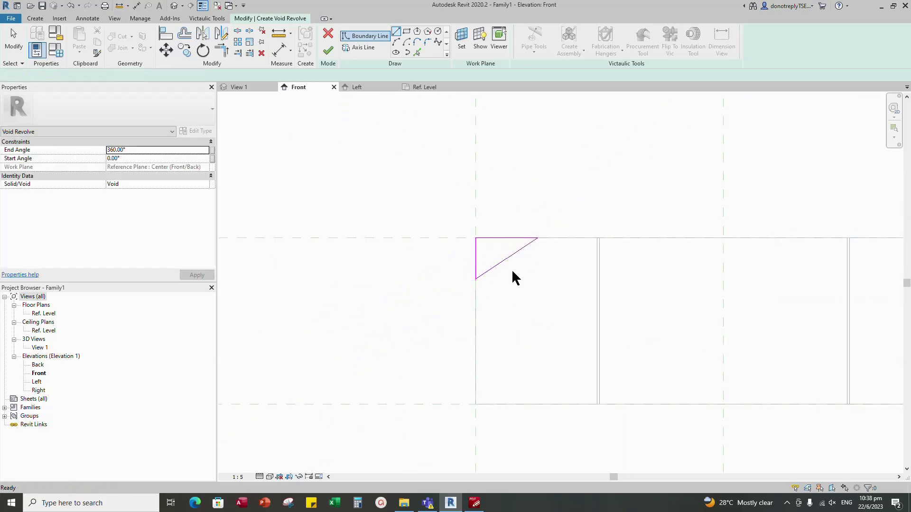
Add an aligned dimension for the height of the triangular void profile, placed beside the solid
middle_click_drag(528, 253, 466, 274)
left_click(437, 268)
scroll(425, 292, "up", 2)
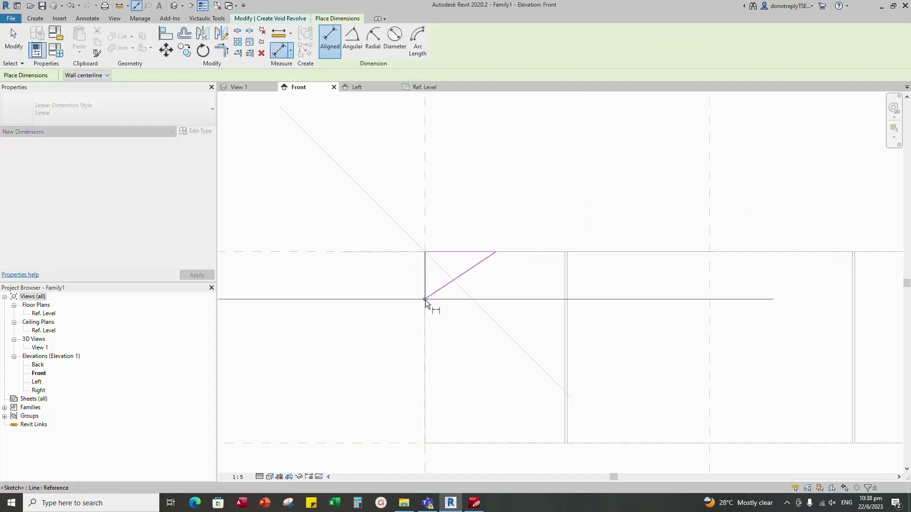
left_click(425, 299)
scroll(488, 275, "down", 6)
left_click(399, 280)
scroll(487, 287, "up", 4)
Add an aligned dimension for the width of the triangular void profile, placed above the solid
left_click(460, 247)
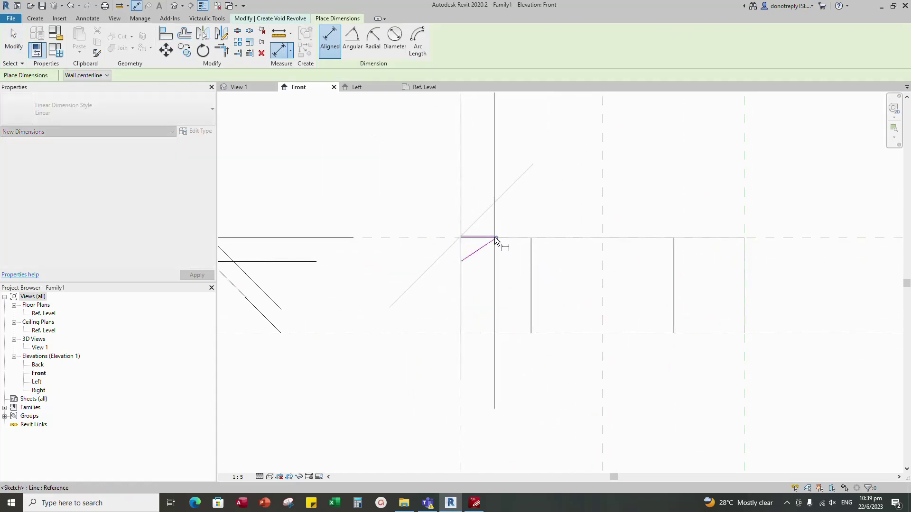
left_click(496, 239)
scroll(484, 291, "down", 6)
middle_click_drag(483, 284, 453, 341)
left_click(475, 187)
scroll(451, 361, "up", 4)
Add an angular dimension between the vertical and sloped lines of the triangular void profile
left_click(291, 51)
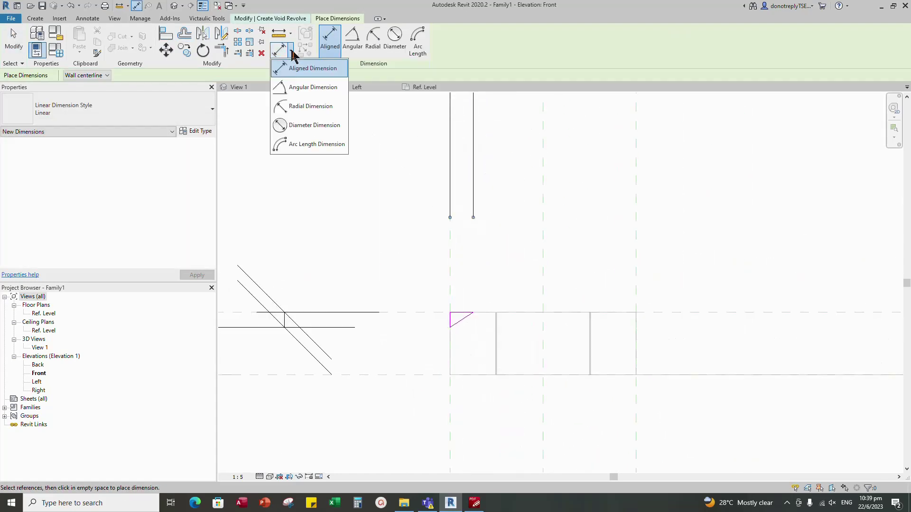
left_click(304, 90)
left_click(432, 319)
left_click(417, 316)
scroll(434, 304, "down", 6)
left_click(526, 209)
scroll(510, 284, "down", 1)
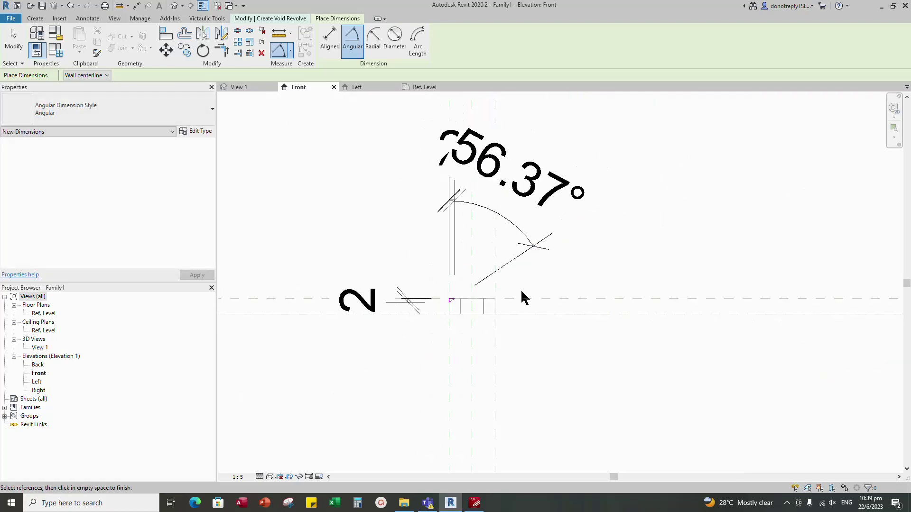
key("Escape")
key("Escape")
Label the angular dimension with a new instance family parameter named Angle
scroll(459, 308, "up", 8)
scroll(445, 318, "down", 7)
left_click(515, 258)
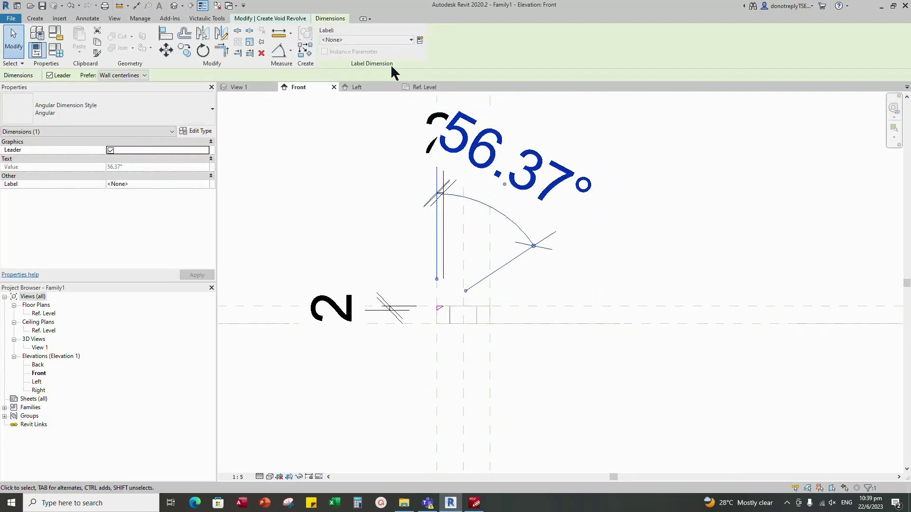
left_click(420, 40)
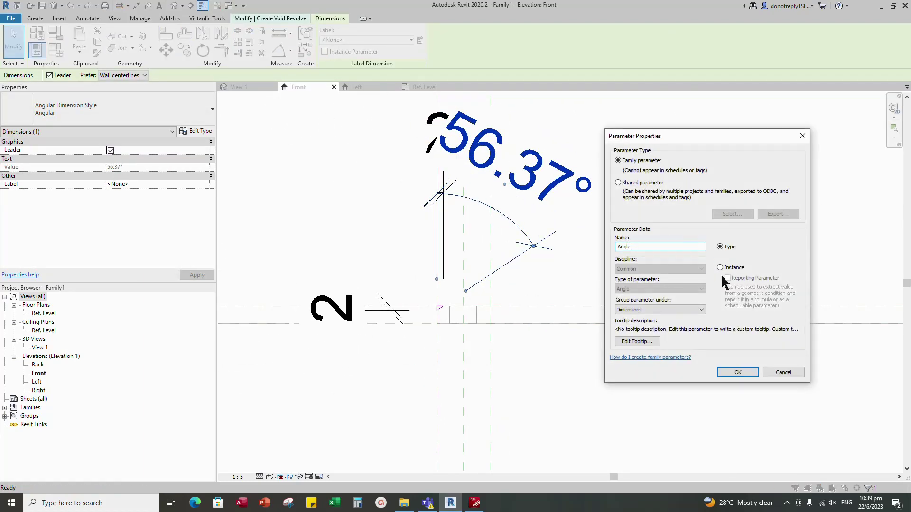
left_click(737, 373)
scroll(400, 289, "up", 4)
Pick the center vertical reference plane as the axis line, finish the void revolve and check the nut in 3D
left_click(409, 326)
scroll(447, 343, "down", 3)
middle_click_drag(442, 335, 396, 278)
left_click(322, 176)
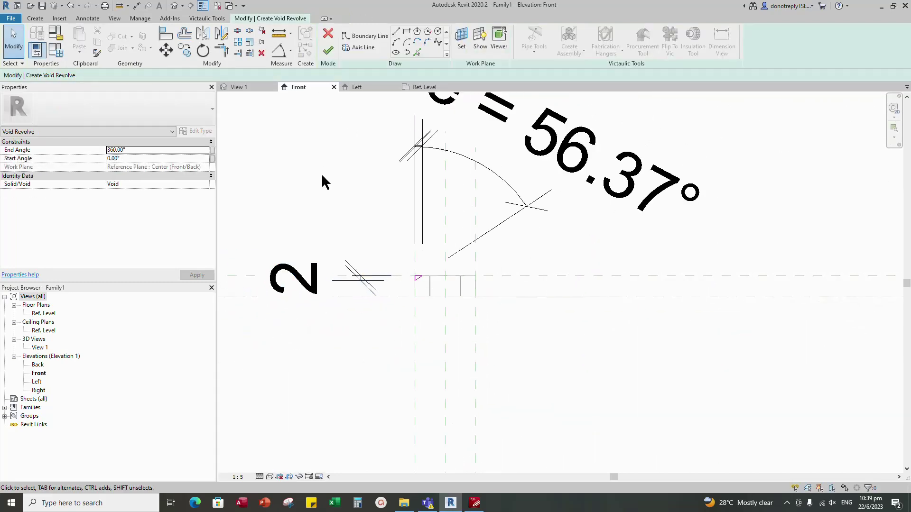
left_click(358, 48)
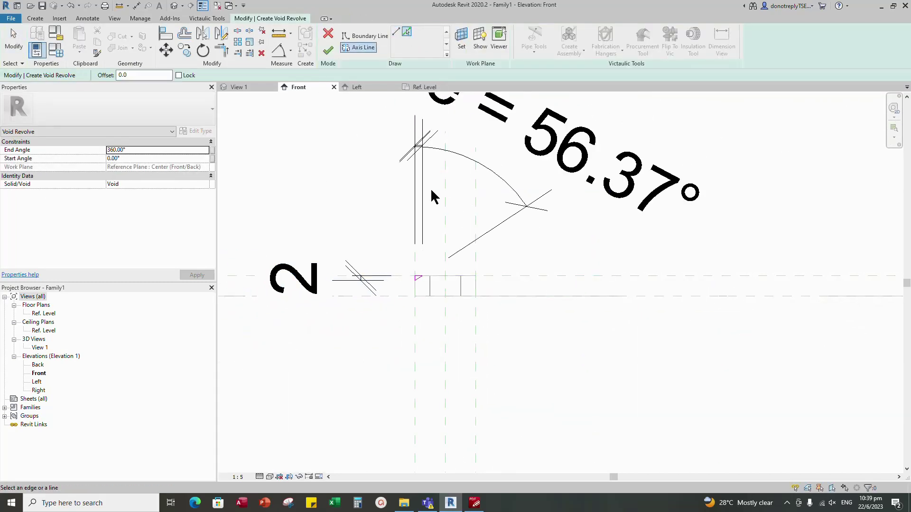
left_click(443, 251)
left_click(328, 50)
scroll(436, 295, "up", 5)
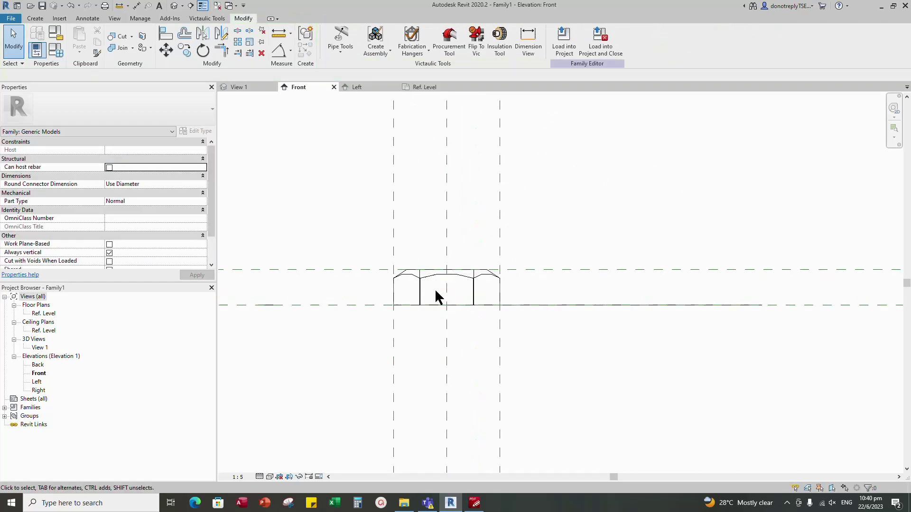
scroll(470, 332, "down", 2)
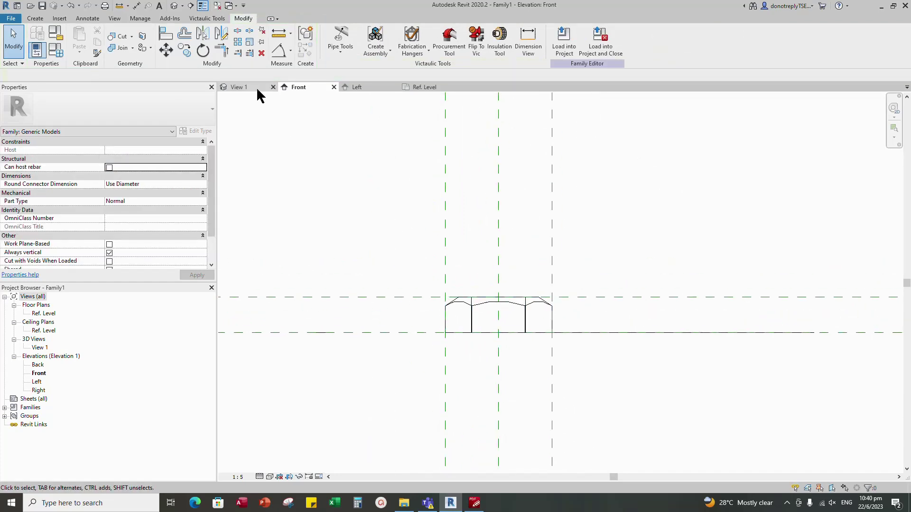
left_click(258, 90)
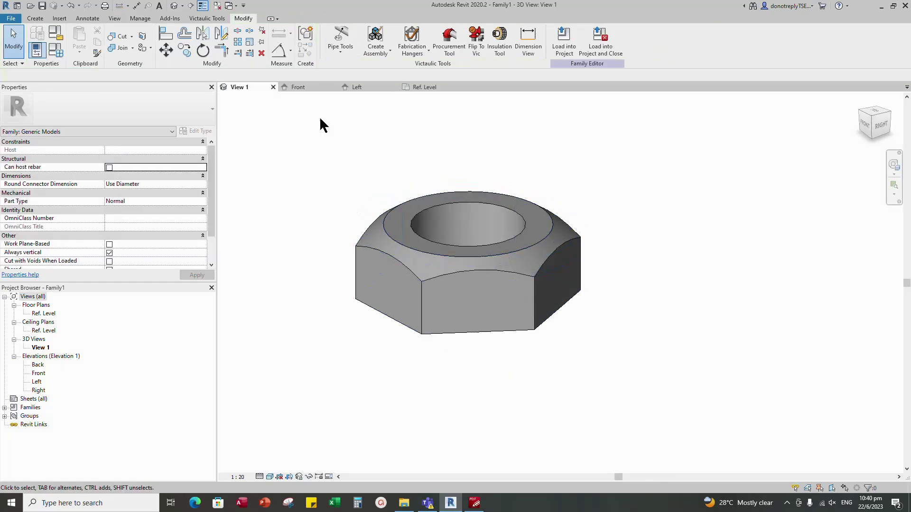
In the Front elevation, add two horizontal reference planes offset 1.0 inward from the nut's upper and lower reference planes
left_click(298, 87)
left_click(344, 297)
scroll(391, 325, "up", 2)
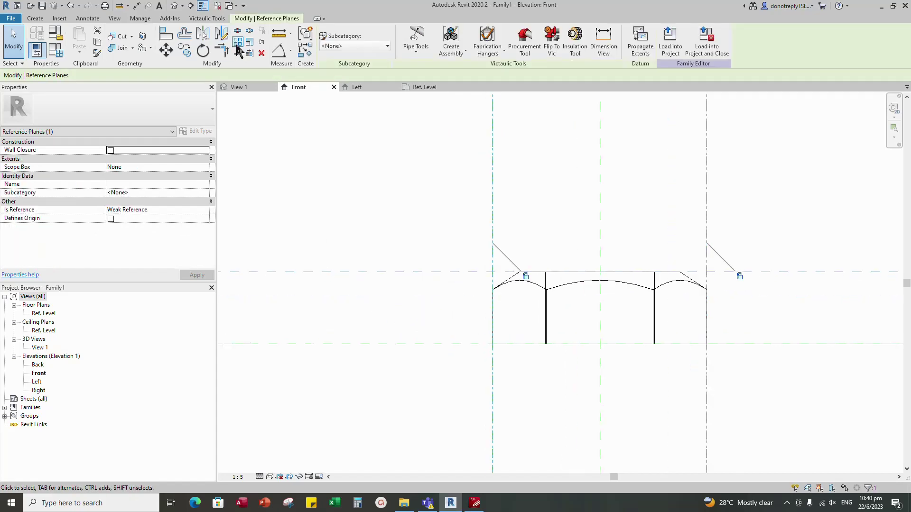
left_click(307, 53)
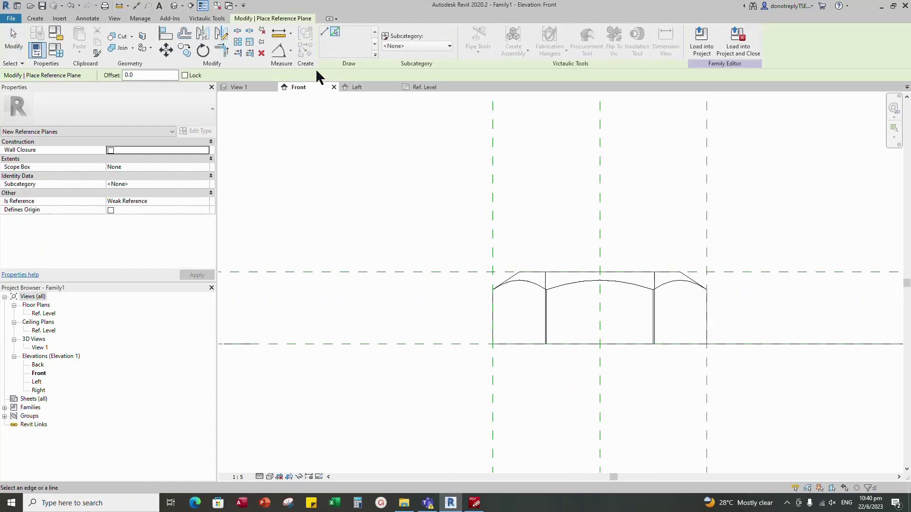
type("1")
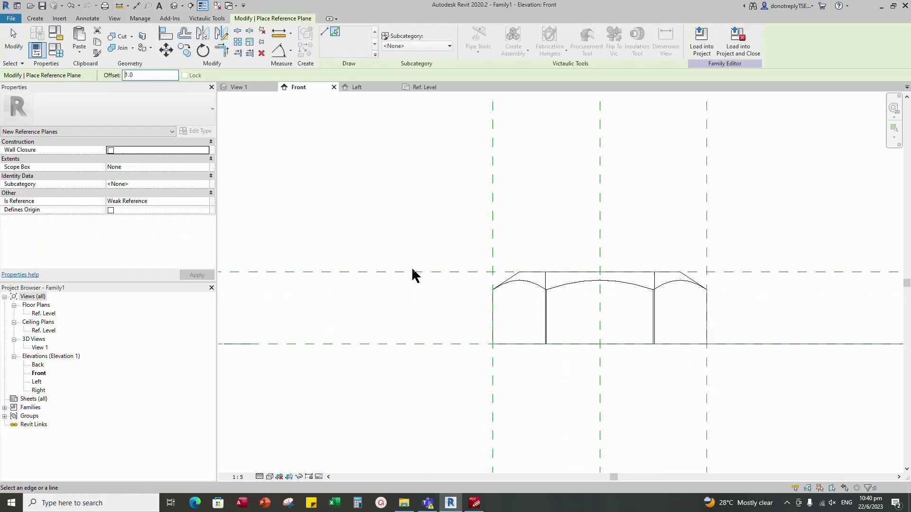
left_click(418, 272)
key("Escape")
key("Escape")
scroll(513, 299, "up", 3)
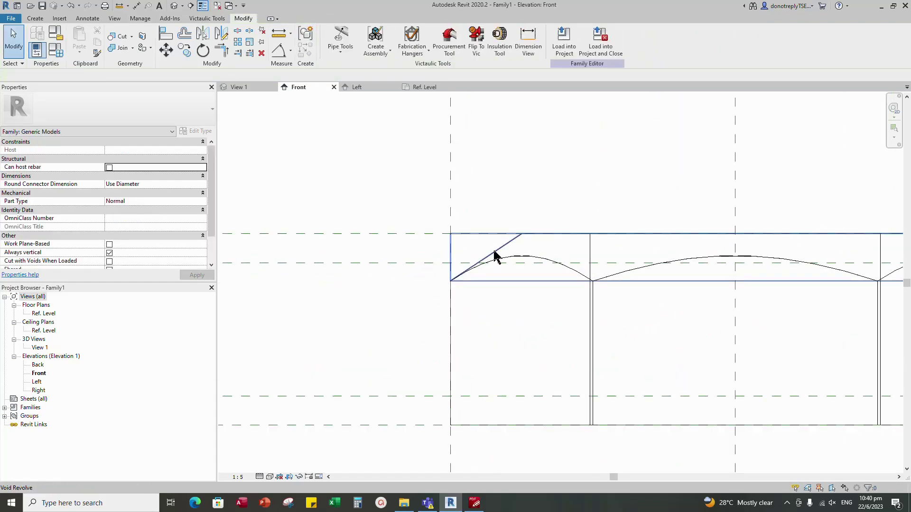
Edit the void revolve's sketch and move the sloped line's lower end up to the upper offset reference plane
left_click(495, 256)
double_click(478, 315)
scroll(469, 294, "up", 3)
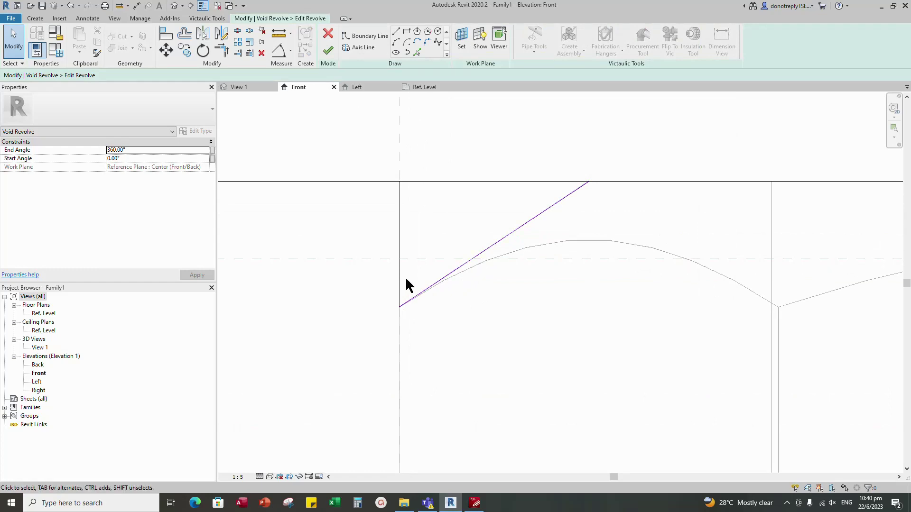
left_click(424, 290)
left_click_drag(400, 307, 400, 258)
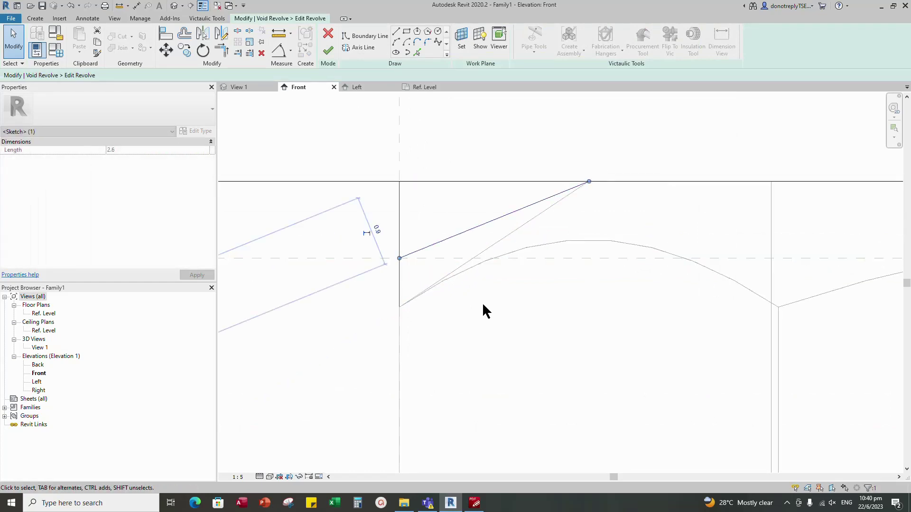
scroll(488, 307, "down", 6)
left_click(494, 315)
Align the void profile's lower end with the upper offset reference plane and finish editing the revolve
scroll(470, 302, "up", 3)
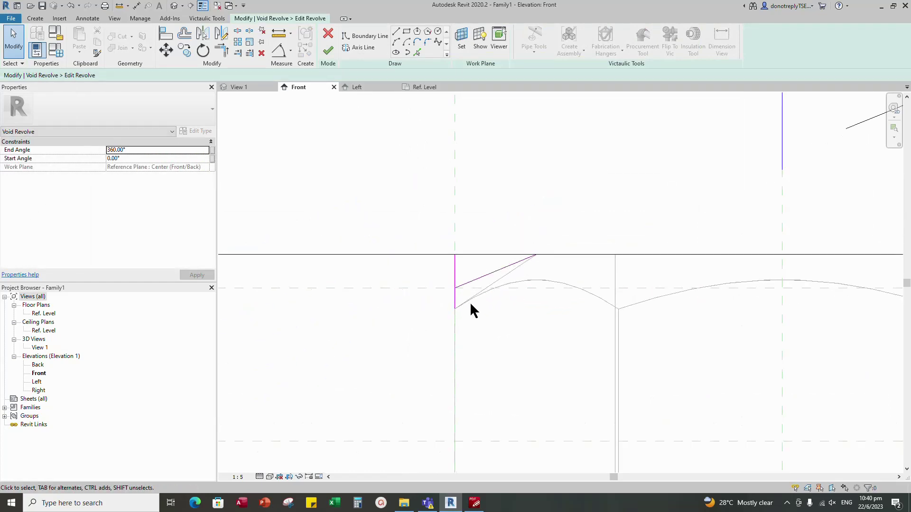
left_click(164, 34)
left_click(407, 283)
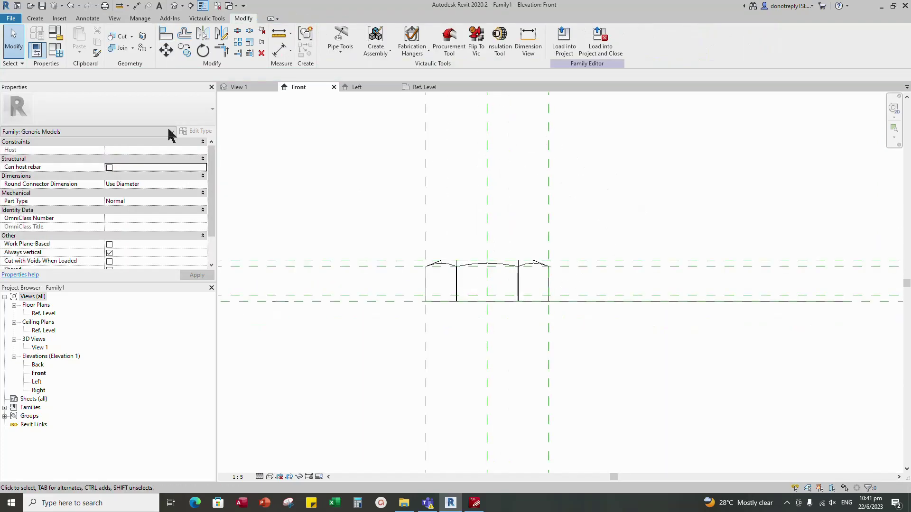
Set the M10 type's Angle to 53.00° in the family types and inspect the chamfer in 3D
left_click(249, 87)
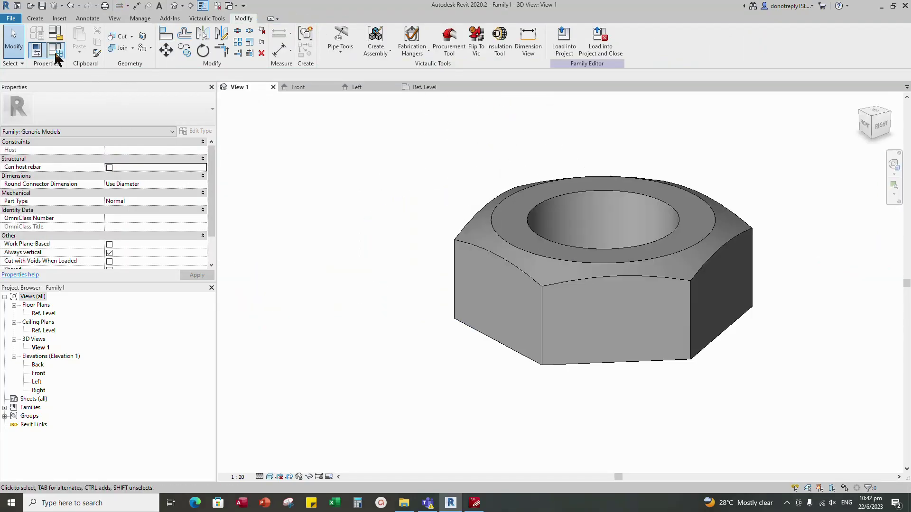
left_click(56, 50)
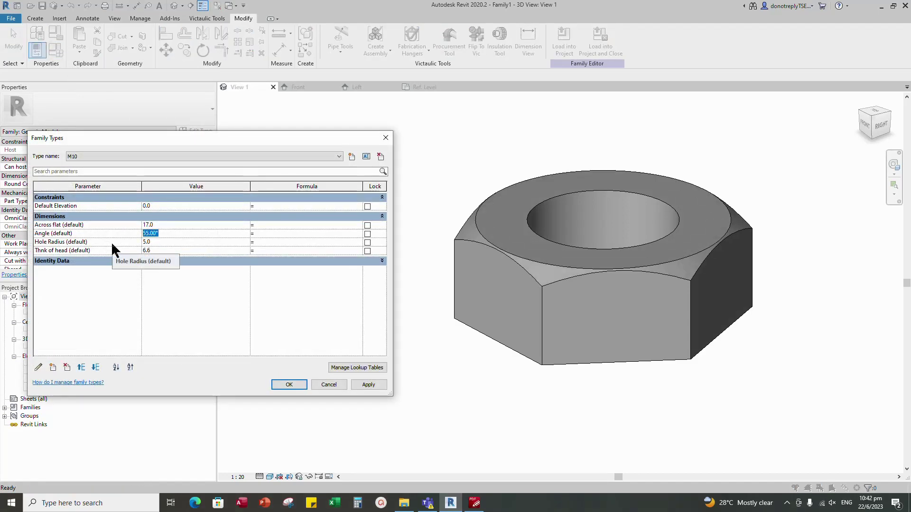
left_click(368, 385)
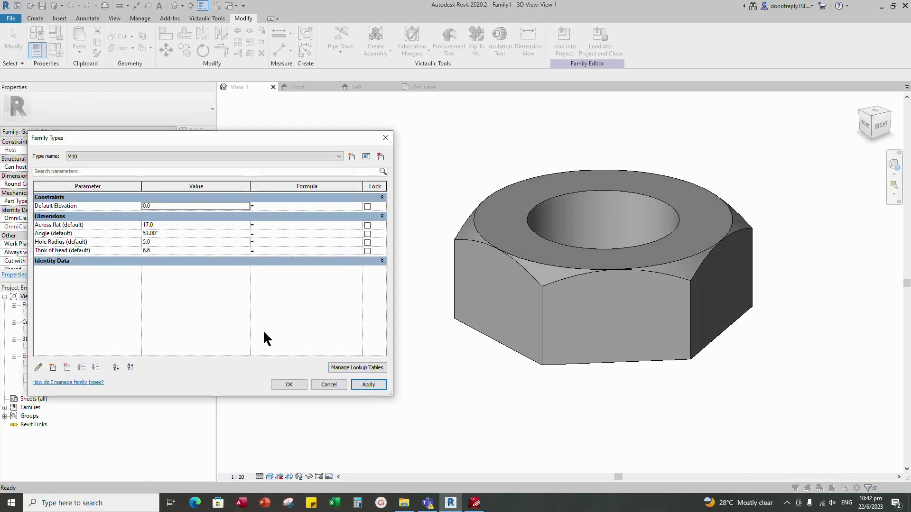
left_click(300, 386)
scroll(614, 354, "down", 1)
middle_click_drag(653, 411, 600, 403, "shift")
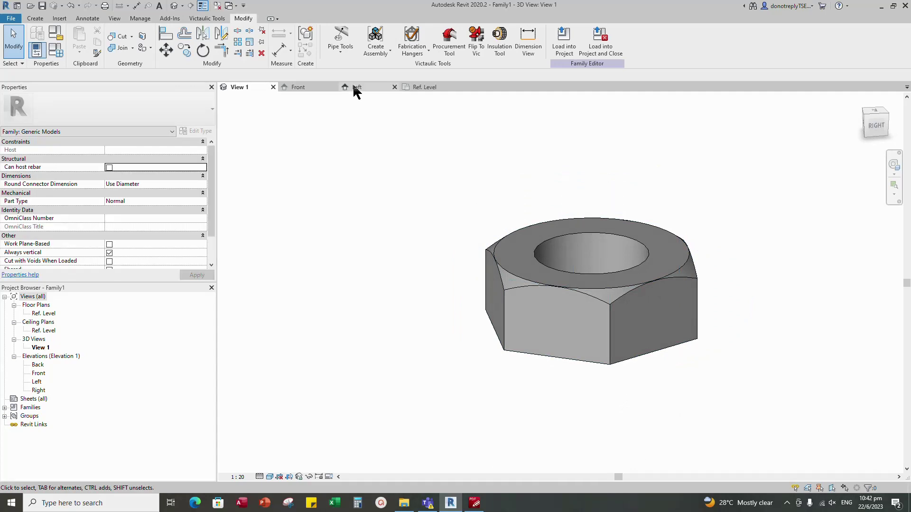
In the Front elevation, mirror a copy of the void revolve about a drawn horizontal axis near the nut's mid-height
left_click(308, 88)
scroll(426, 303, "up", 3)
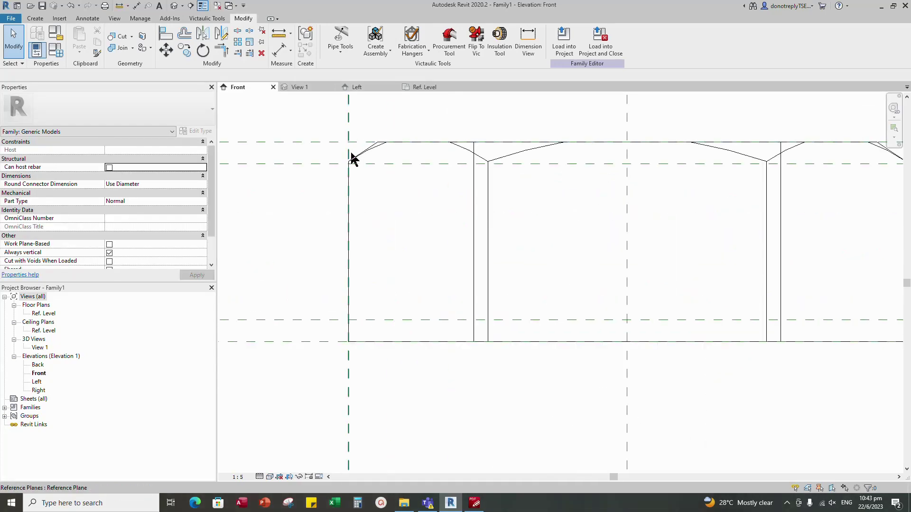
left_click(353, 159)
scroll(377, 193, "down", 2)
left_click(221, 36)
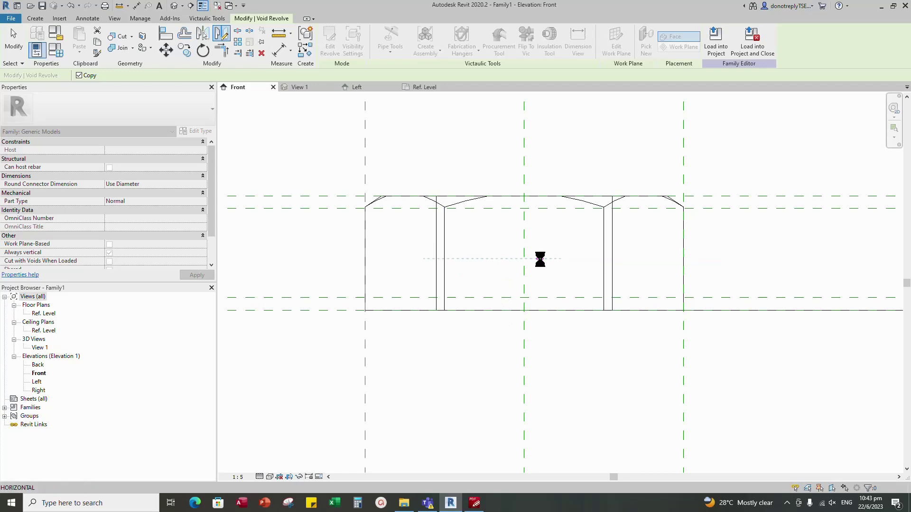
scroll(391, 344, "up", 2)
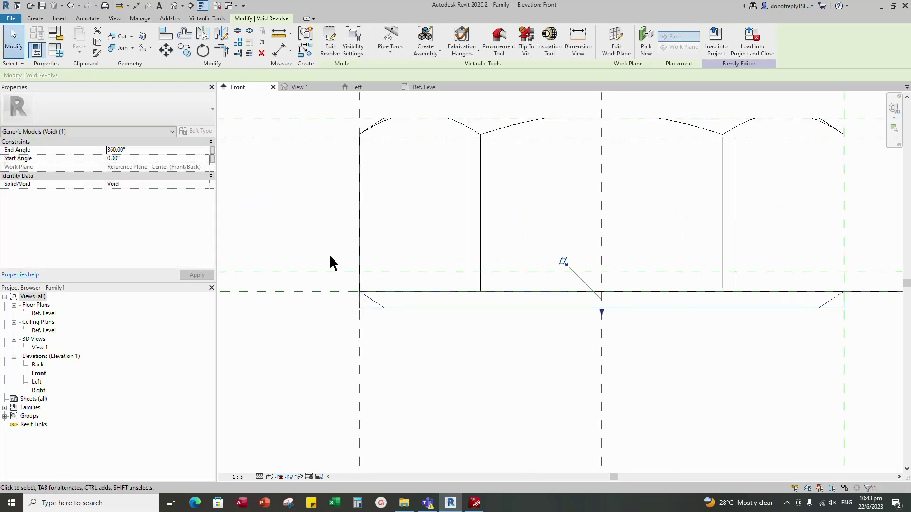
Move the mirrored void revolve up so its lower edge sits on the nut's bottom face
left_click(395, 347)
left_click(373, 307)
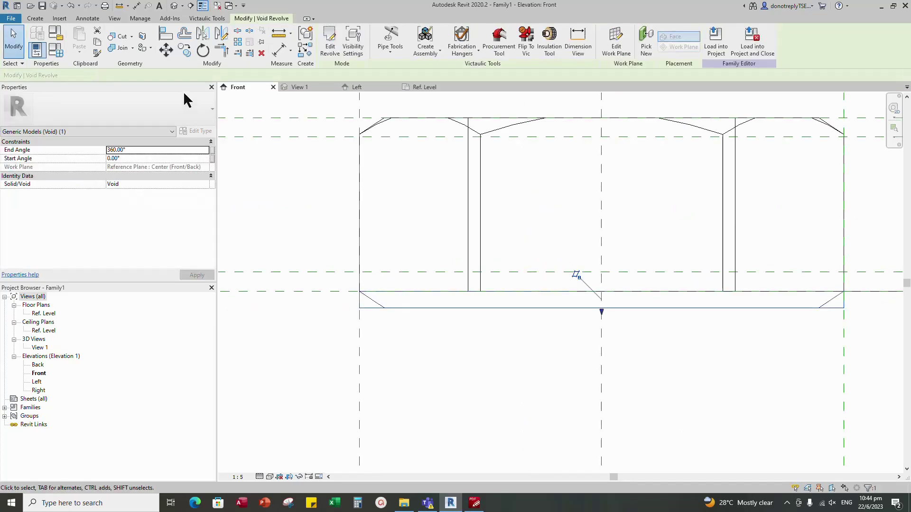
left_click(166, 50)
left_click(360, 308)
left_click(360, 291)
left_click(409, 324)
scroll(481, 330, "down", 2)
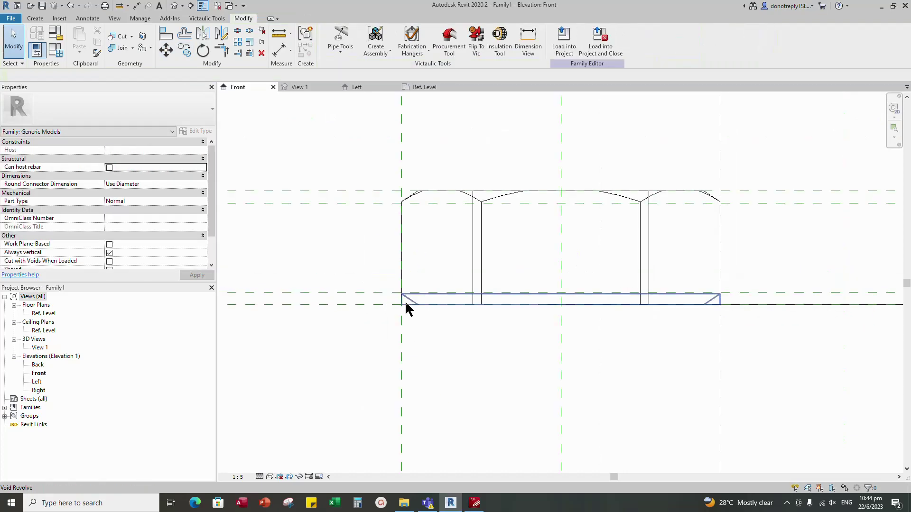
Cut the hexagonal extrusion with the mirrored void in the 3D view to chamfer the bottom corners
left_click(299, 88)
scroll(643, 341, "up", 2)
left_click(114, 36)
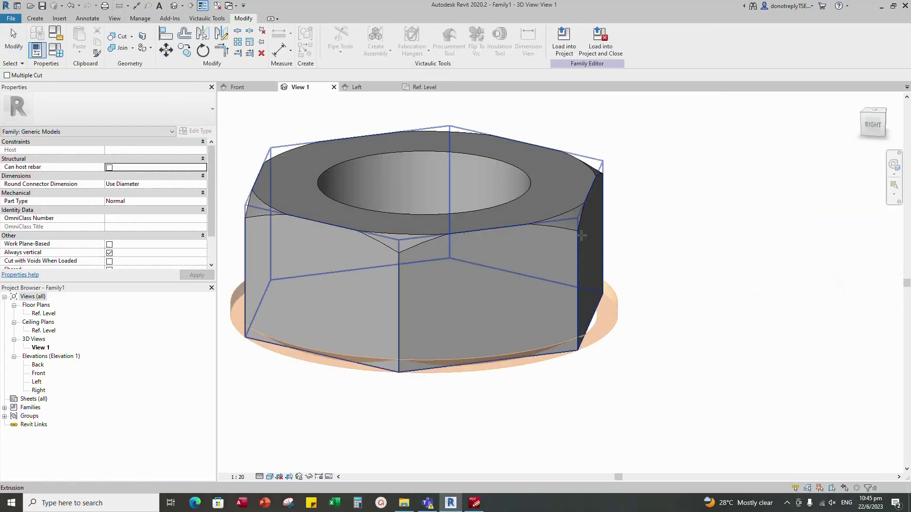
middle_click_drag(582, 236, 707, 299, "shift")
key("Escape")
scroll(699, 279, "down", 1)
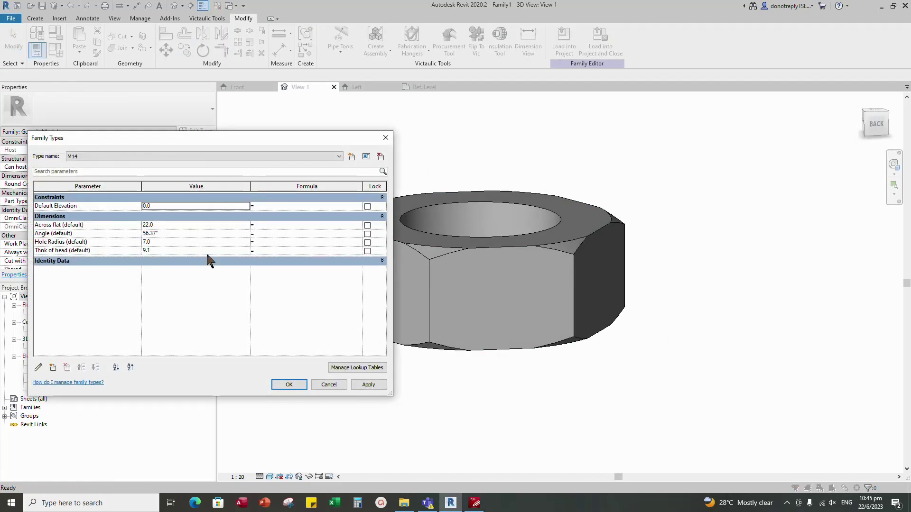
Flex the family by applying the M12, M10 and M14 types in turn, keeping M14 as the current type
left_click(125, 153)
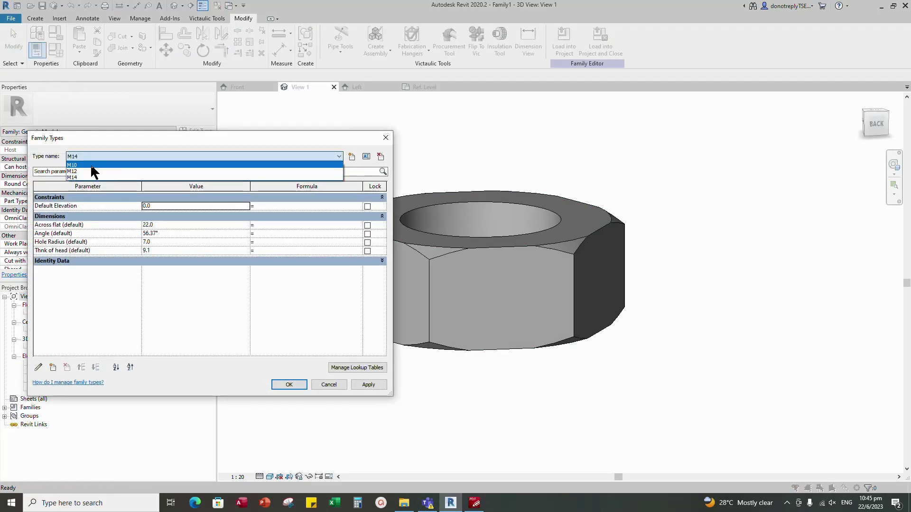
left_click(90, 170)
left_click(369, 385)
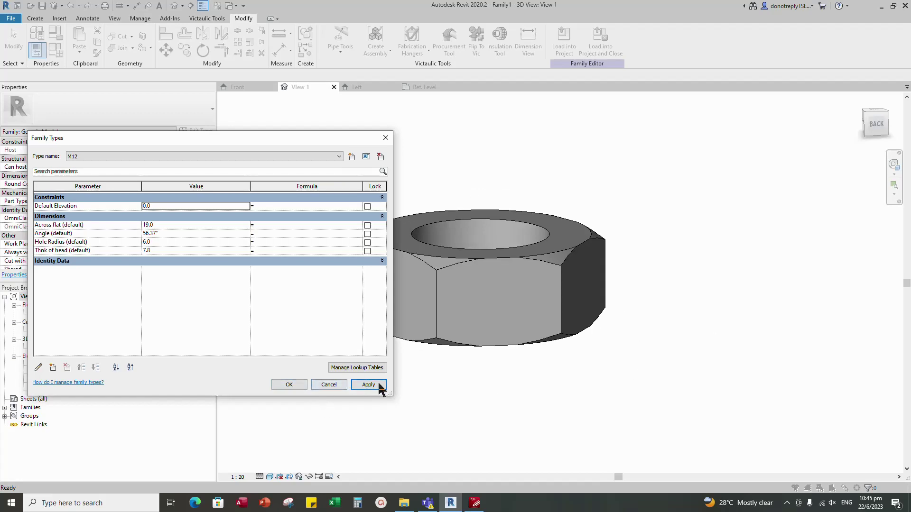
left_click(326, 386)
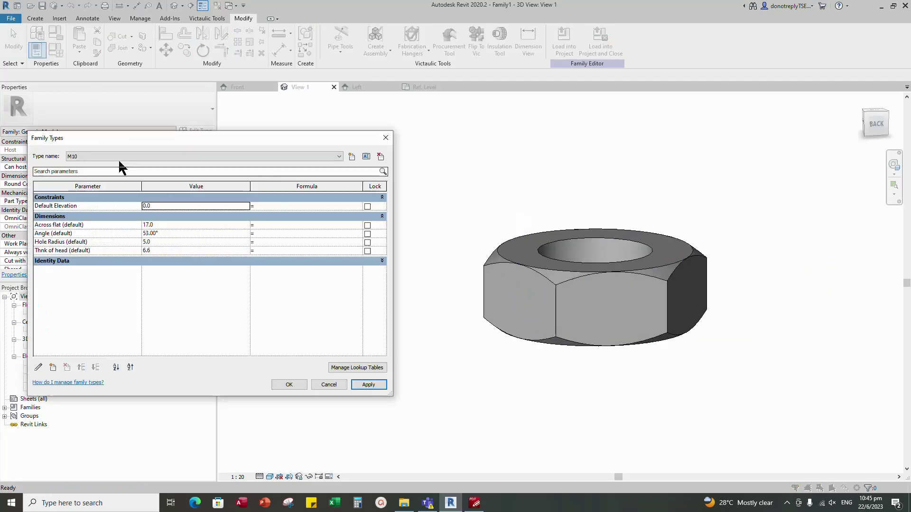
left_click(122, 157)
left_click(116, 179)
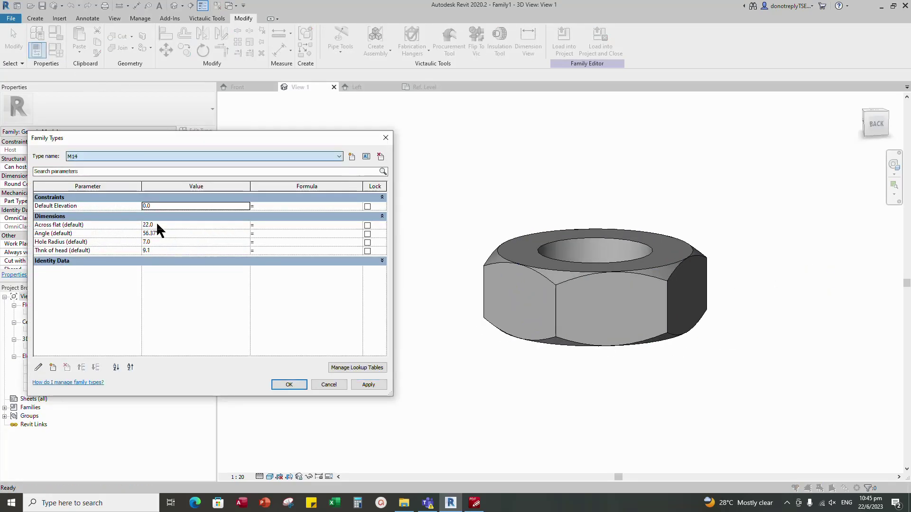
left_click(369, 385)
left_click(289, 384)
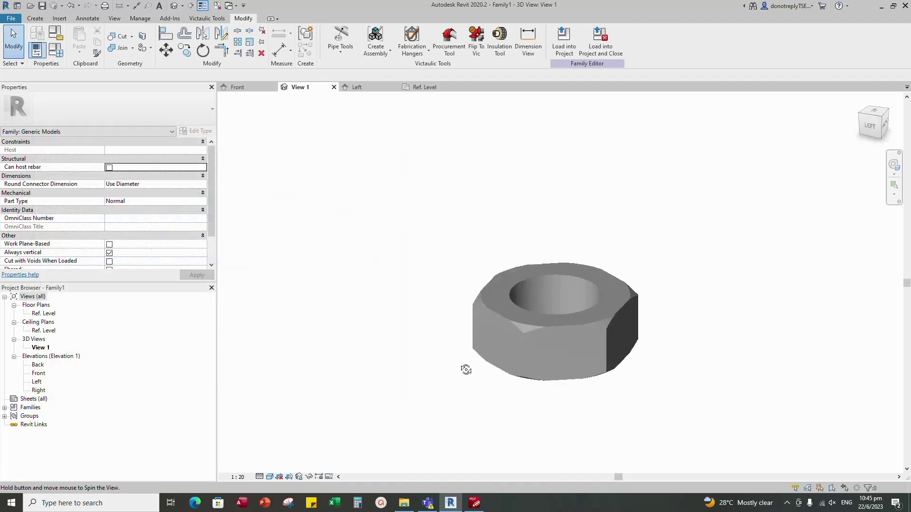